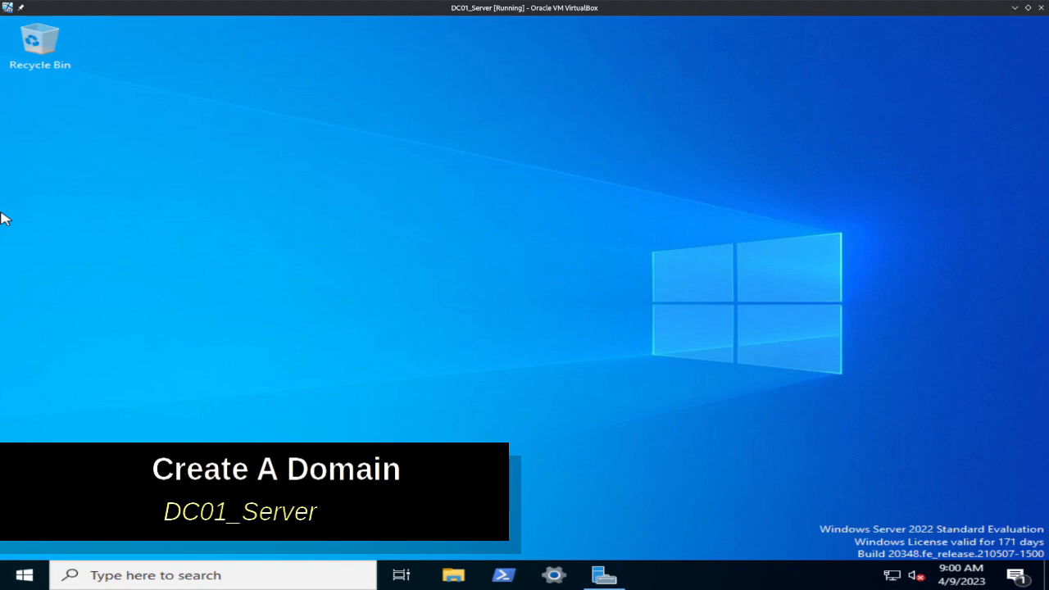
Open Server Manager and begin adding roles with a role-based installation on the 10.0.2.15 server from the server pool.
{"action": "left_click", "coordinate": [603, 574]}
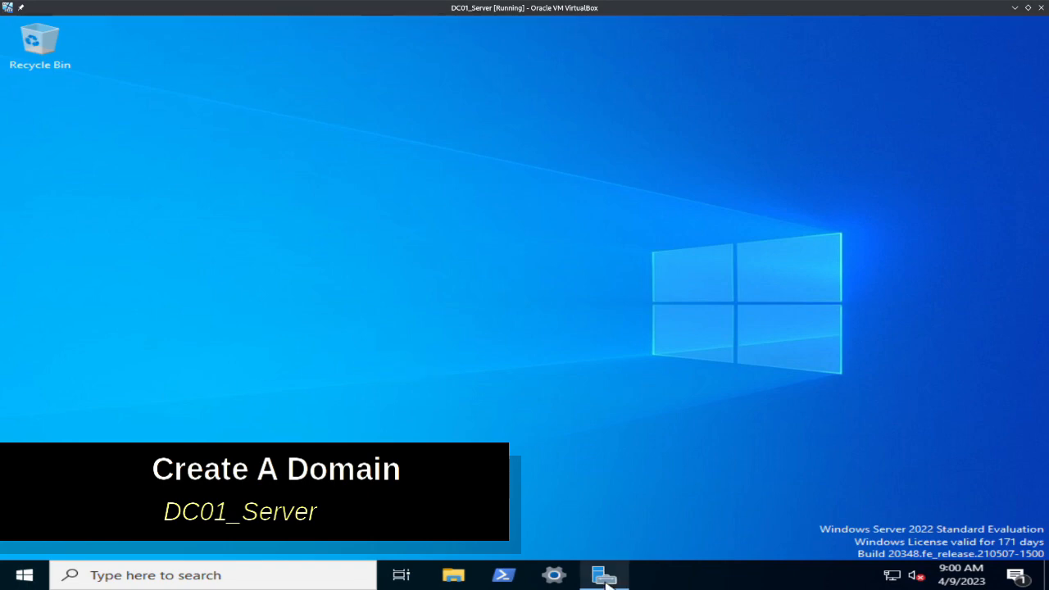
{"action": "scroll", "coordinate": [836, 377], "scroll_direction": "down", "scroll_amount": 1}
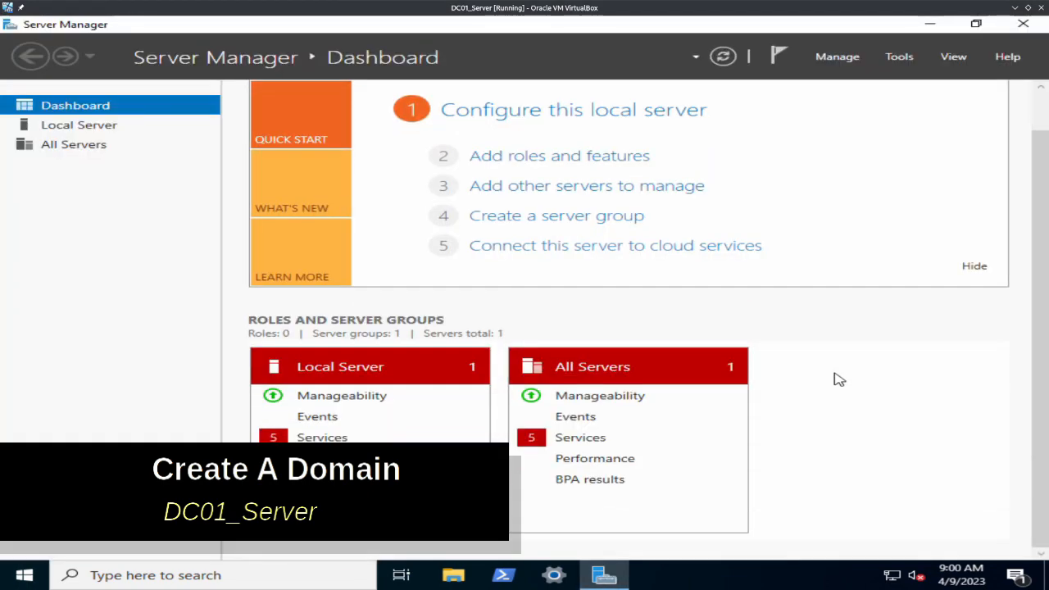
{"action": "scroll", "coordinate": [836, 377], "scroll_direction": "up", "scroll_amount": 1}
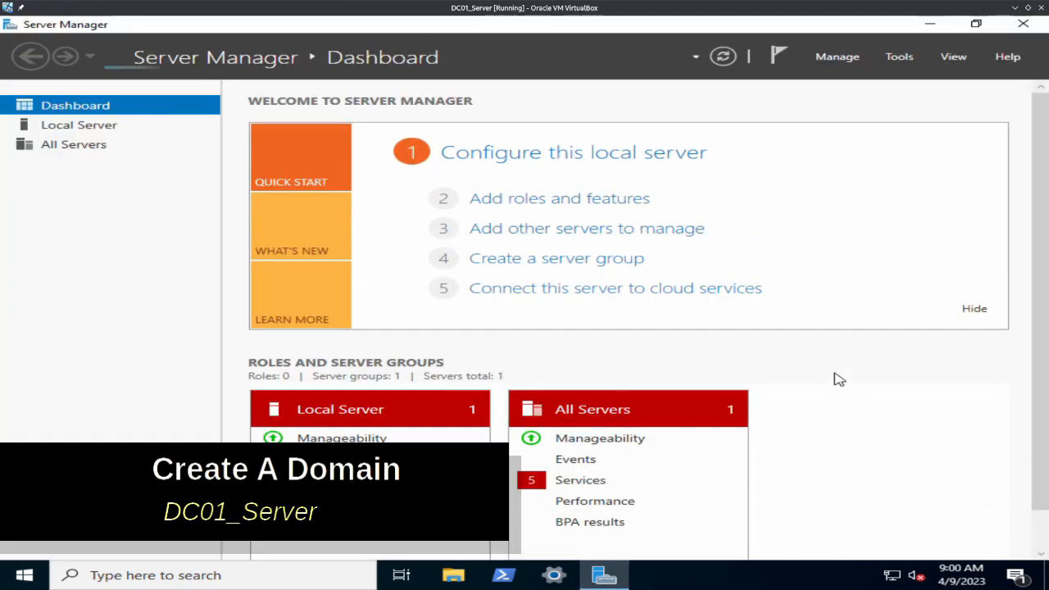
{"action": "left_click", "coordinate": [837, 57]}
{"action": "left_click", "coordinate": [851, 78]}
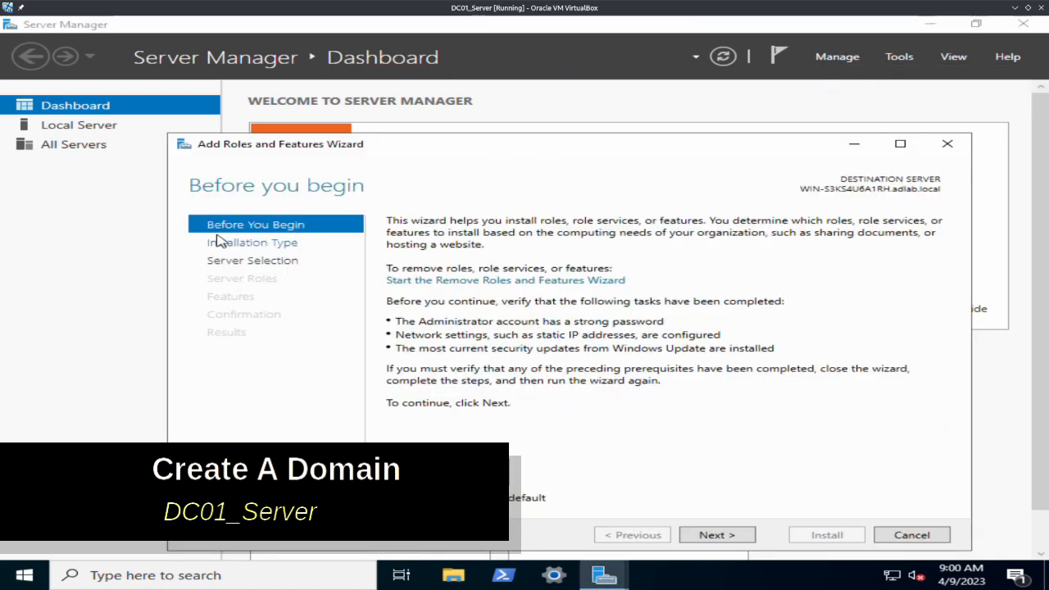
{"action": "left_click", "coordinate": [733, 536]}
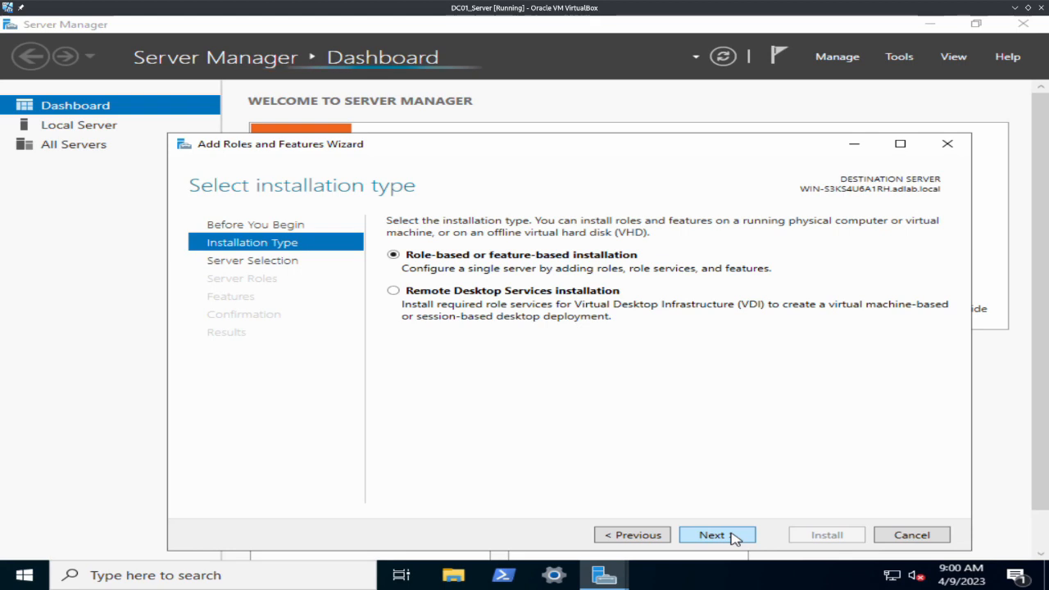
{"action": "left_click", "coordinate": [733, 537]}
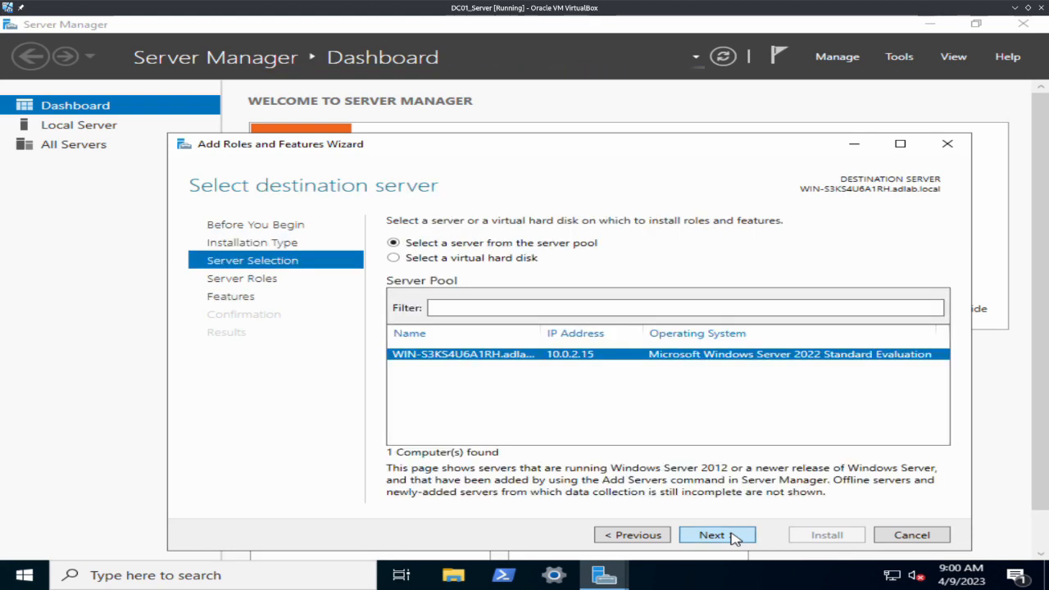
{"action": "left_click", "coordinate": [733, 536]}
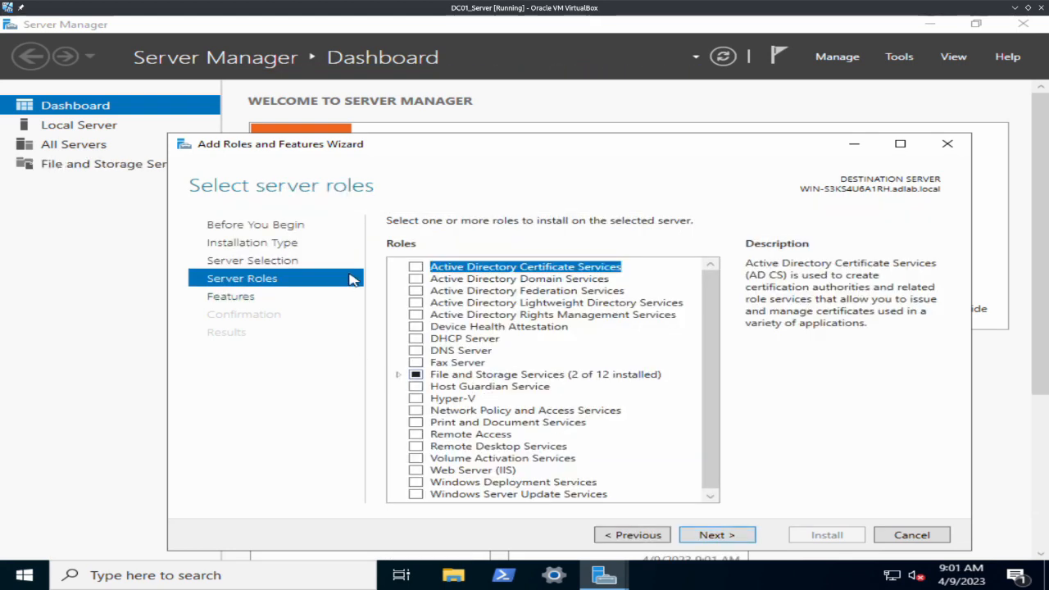
Install the Active Directory Domain Services role with its required features and management tools, and close the finished wizard.
{"action": "left_click", "coordinate": [416, 279]}
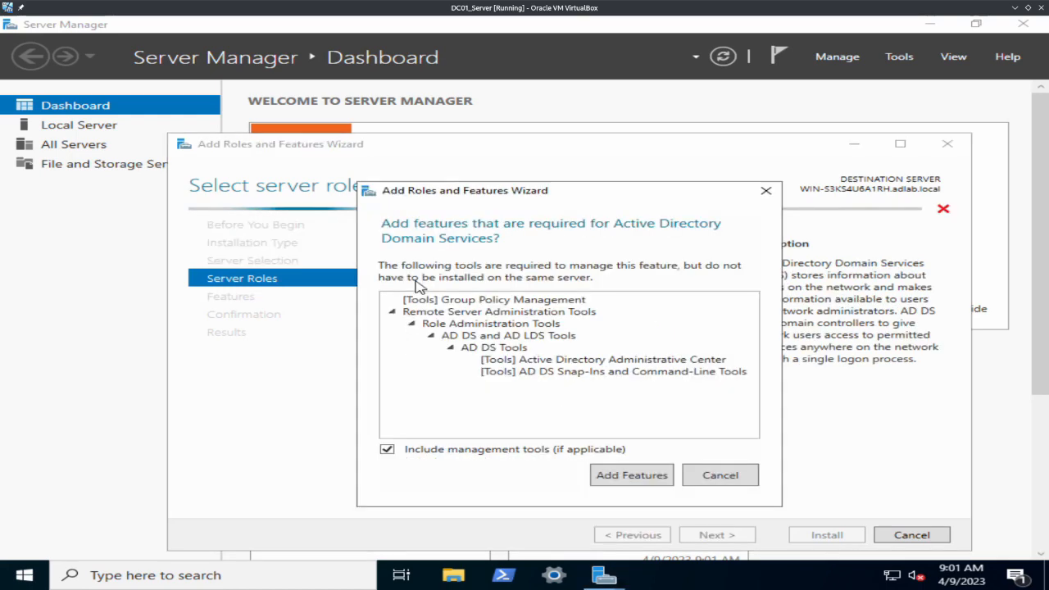
{"action": "left_click", "coordinate": [621, 484]}
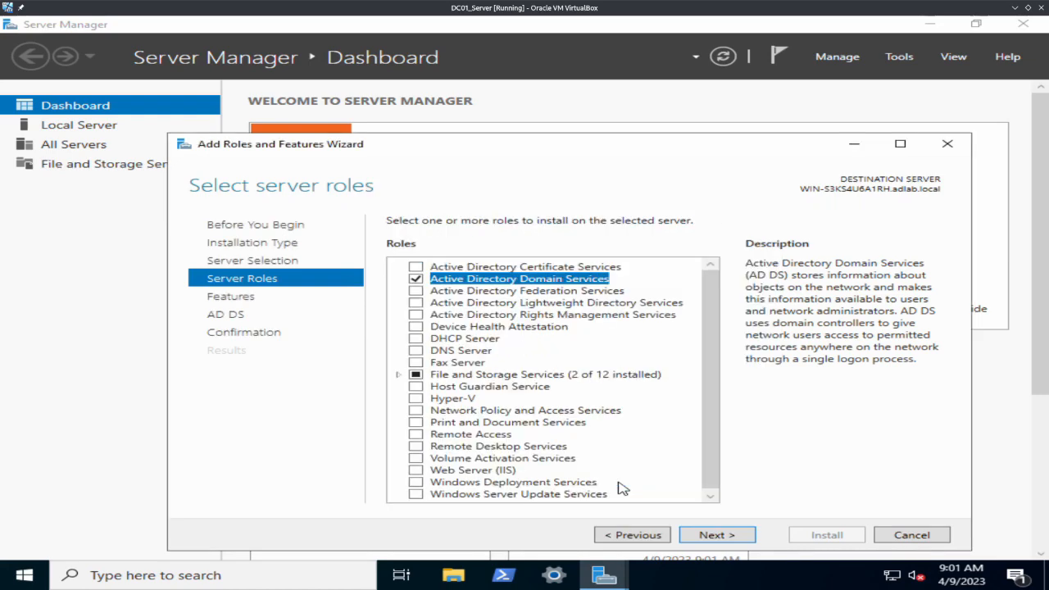
{"action": "left_click", "coordinate": [732, 538]}
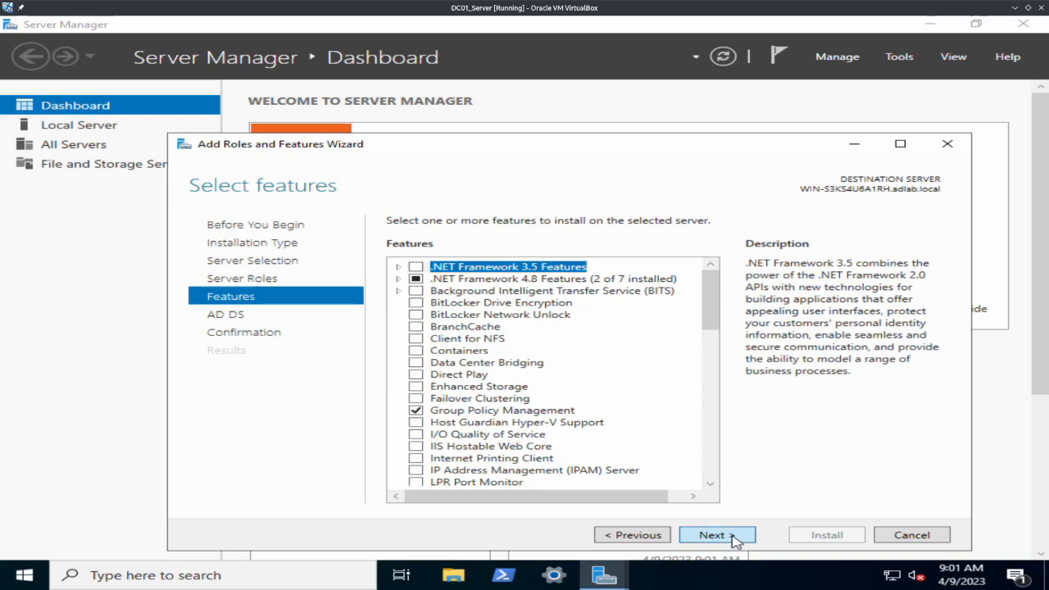
{"action": "left_click", "coordinate": [736, 539]}
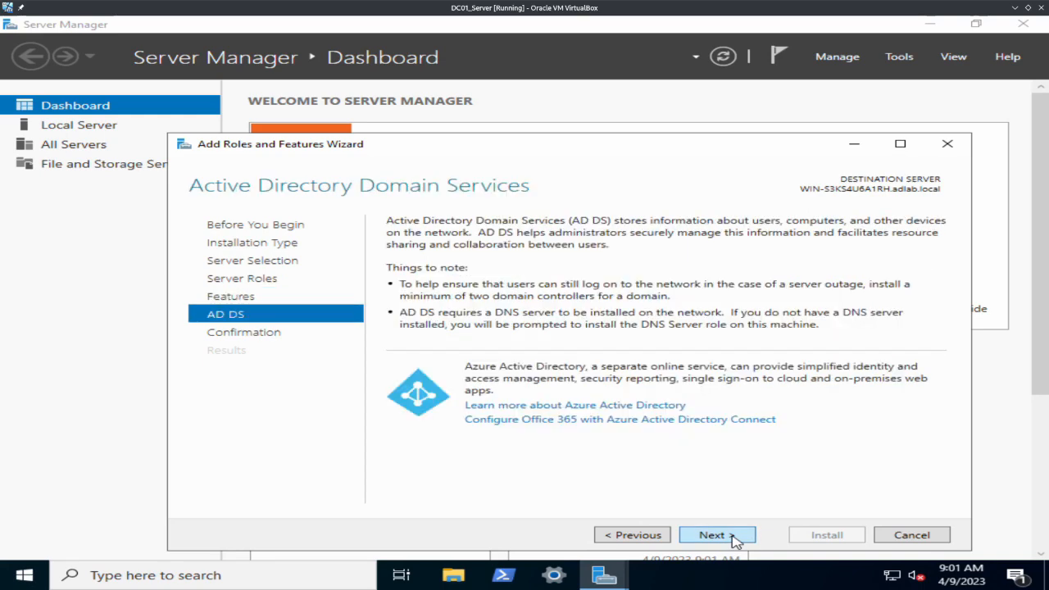
{"action": "left_click", "coordinate": [735, 539]}
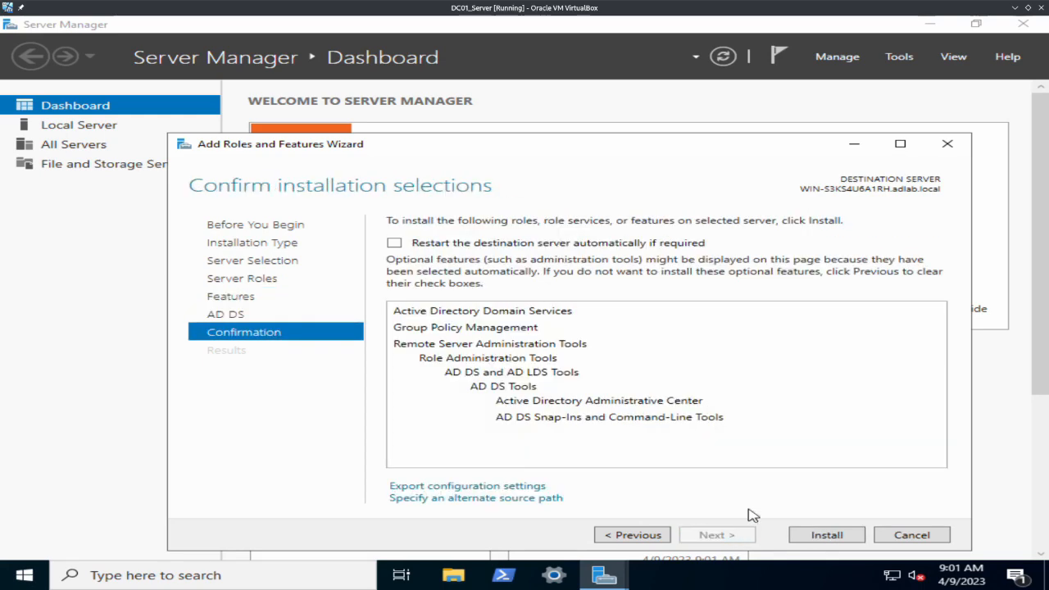
{"action": "left_click", "coordinate": [815, 533]}
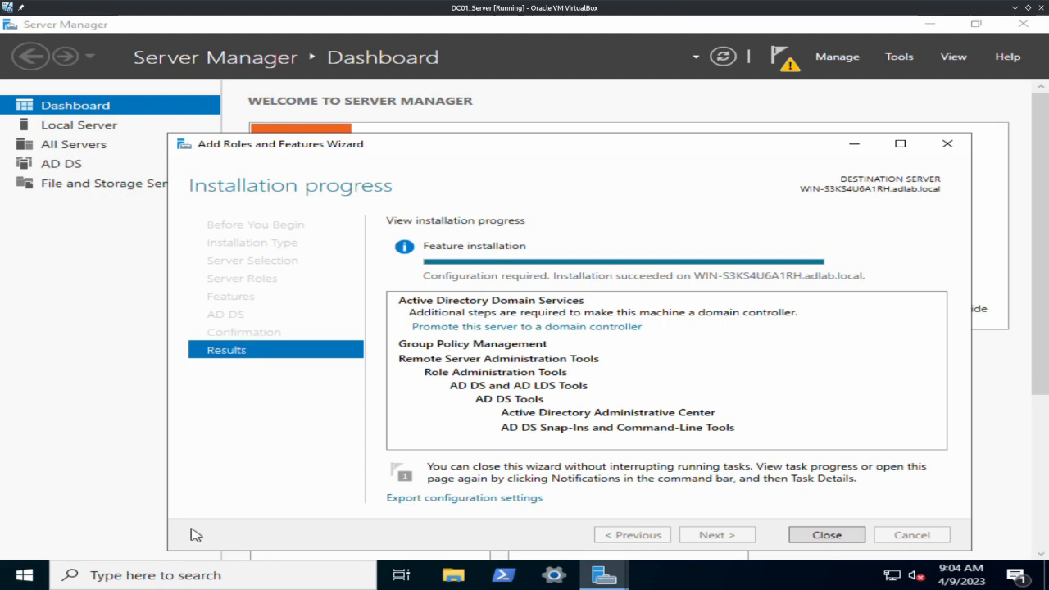
{"action": "left_click", "coordinate": [846, 538]}
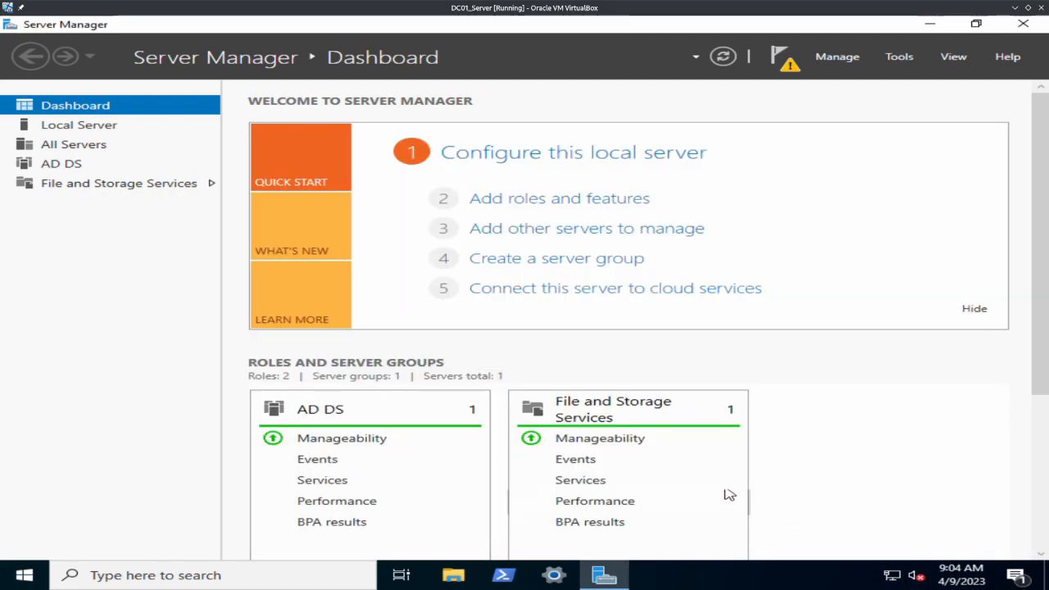
Start promoting the server to a domain controller by adding a new forest with root domain name adlab.local.
{"action": "scroll", "coordinate": [604, 359], "scroll_direction": "down", "scroll_amount": 3}
{"action": "scroll", "coordinate": [604, 360], "scroll_direction": "down", "scroll_amount": 1}
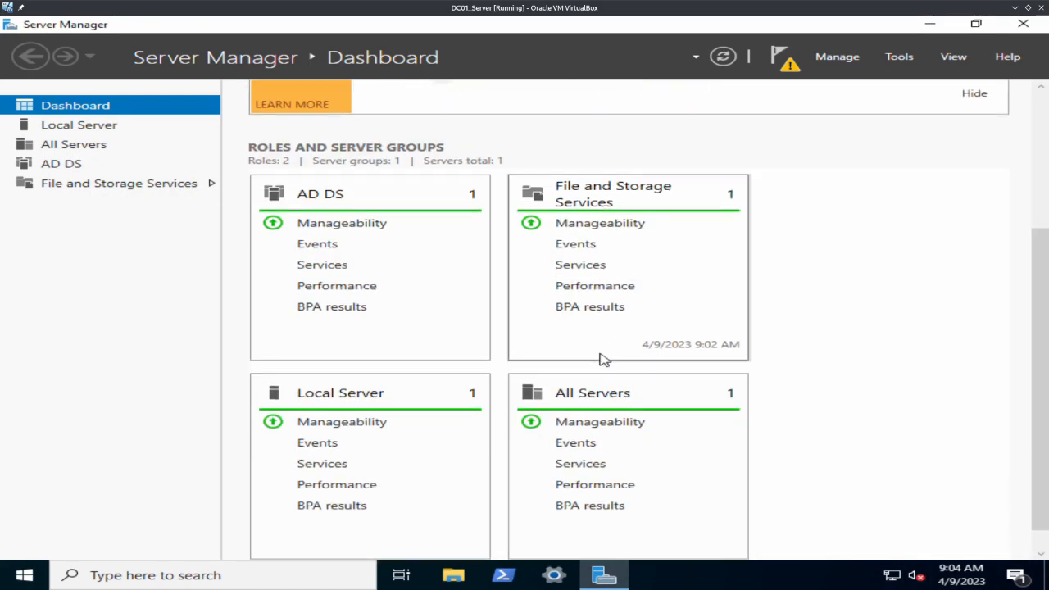
{"action": "scroll", "coordinate": [604, 359], "scroll_direction": "up", "scroll_amount": 5}
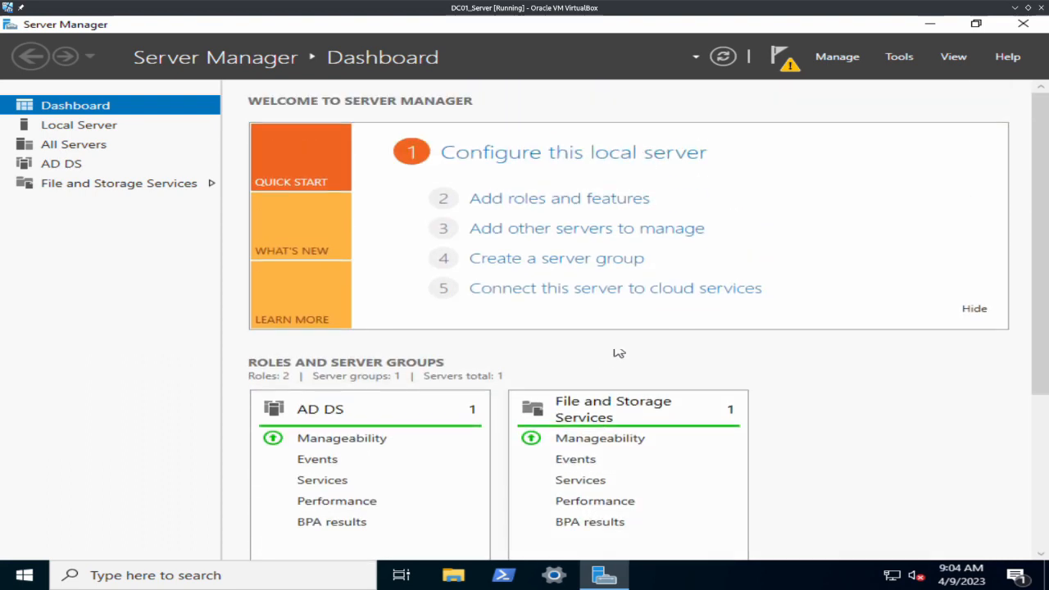
{"action": "left_click", "coordinate": [780, 56]}
{"action": "left_click", "coordinate": [551, 150]}
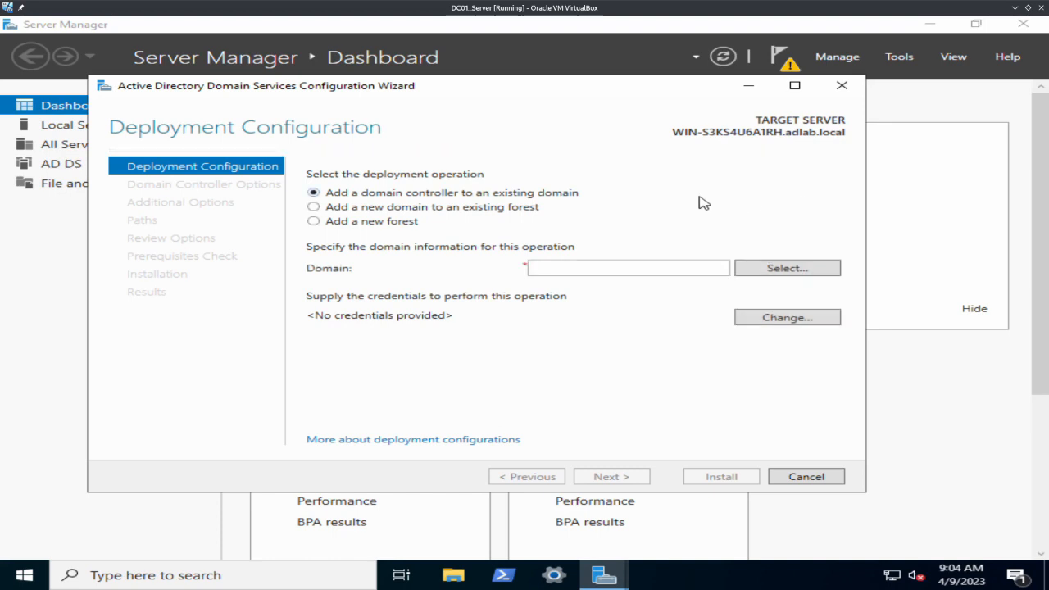
{"action": "left_click", "coordinate": [348, 223]}
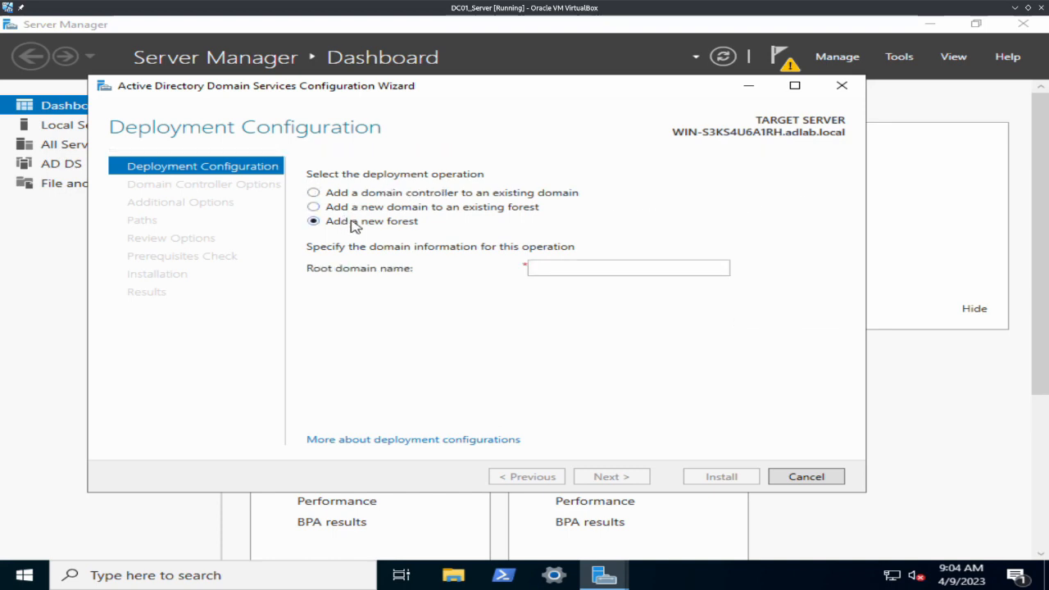
{"action": "left_click", "coordinate": [563, 266]}
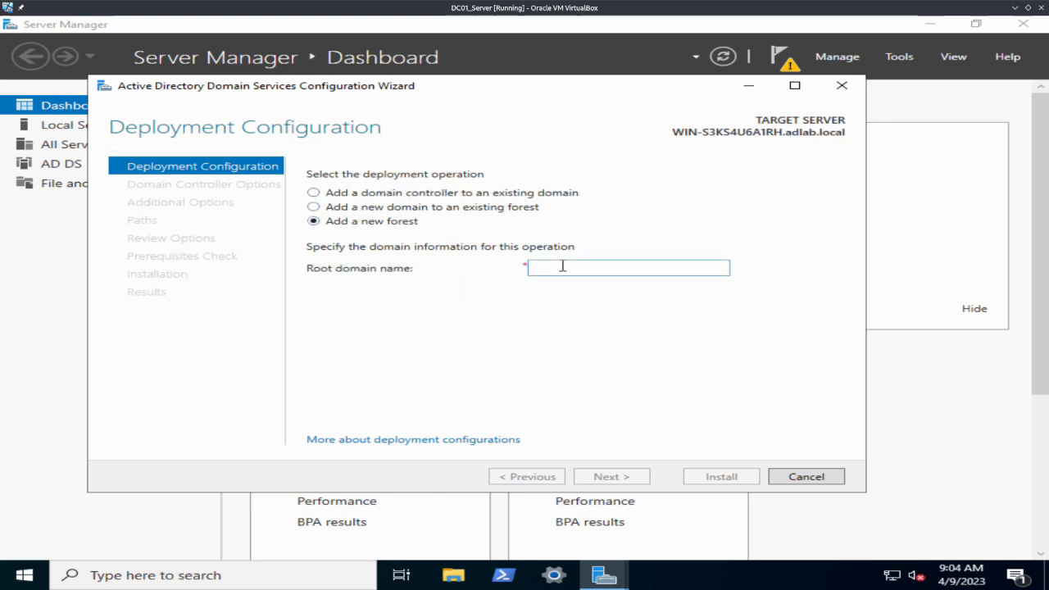
{"action": "type", "text": "adlab.local"}
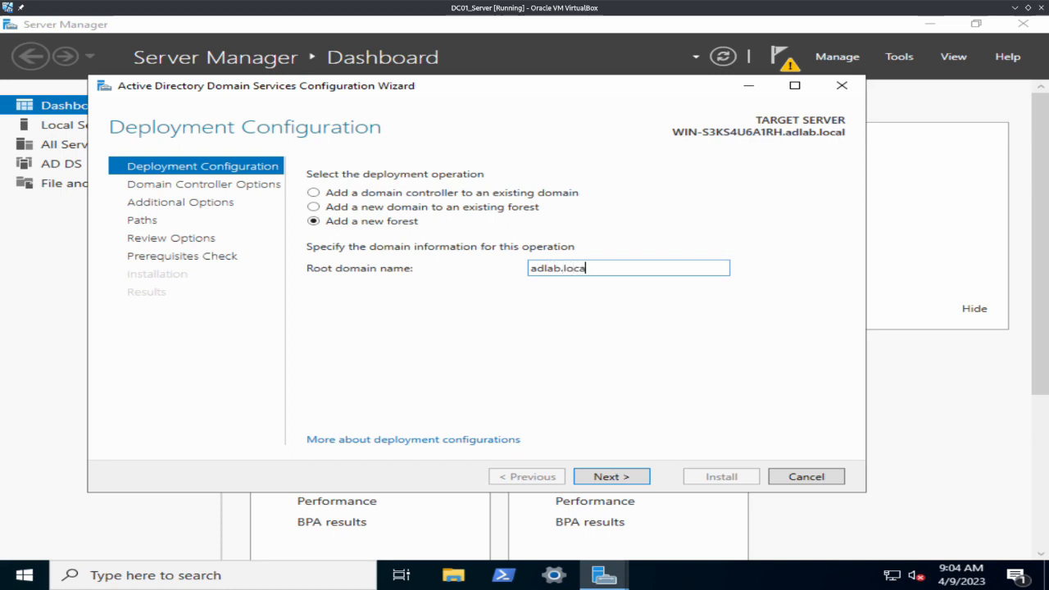
{"action": "left_click", "coordinate": [609, 480]}
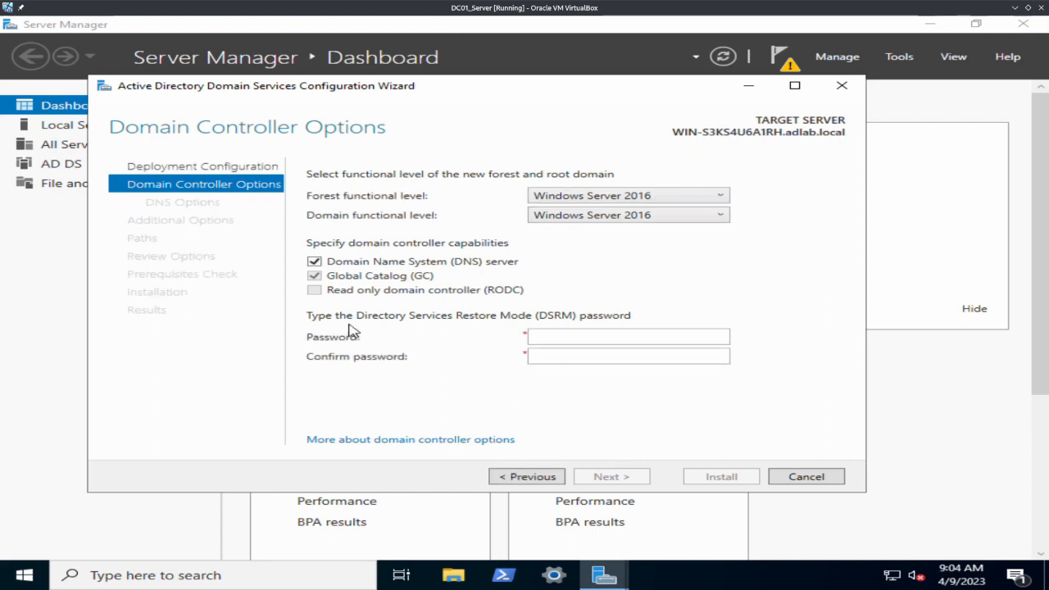
Keep the forest functional level at Windows Server 2016 and enter and confirm the Directory Services Restore Mode password.
{"action": "left_click", "coordinate": [660, 197]}
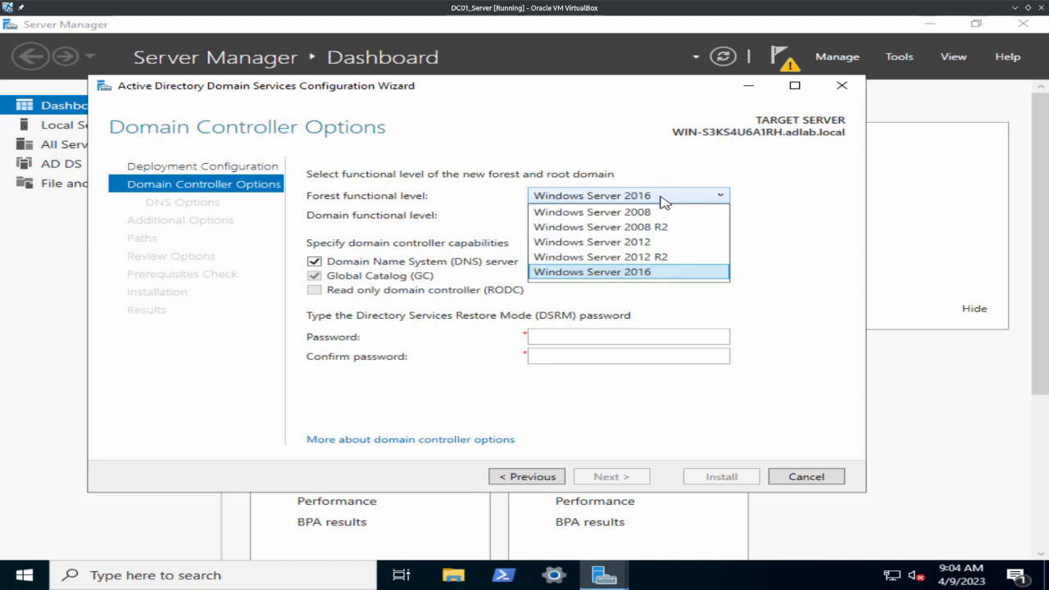
{"action": "left_click", "coordinate": [651, 273]}
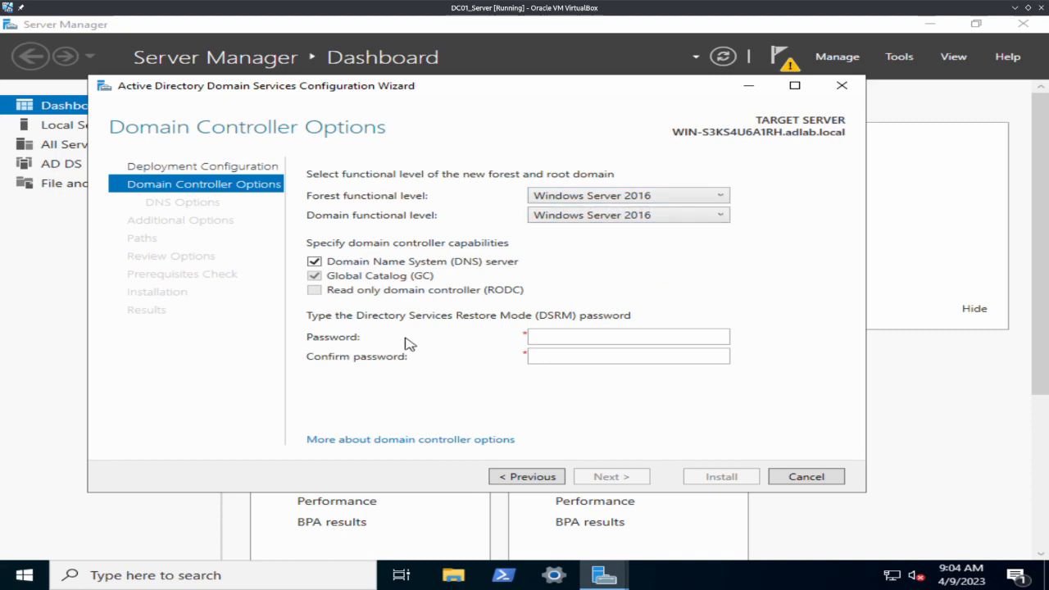
{"action": "left_click", "coordinate": [579, 335]}
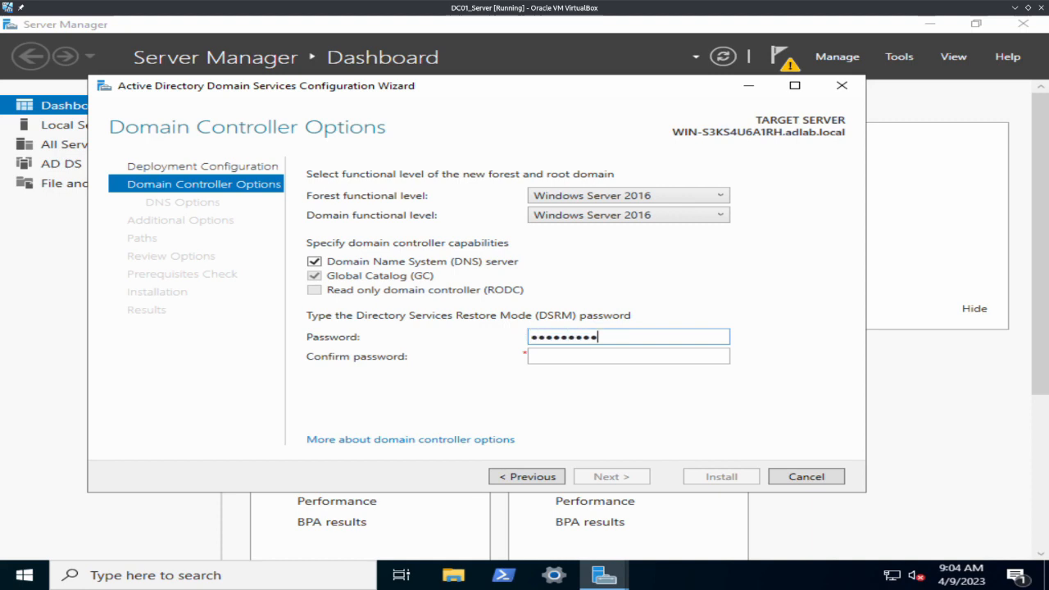
{"action": "left_click", "coordinate": [599, 351]}
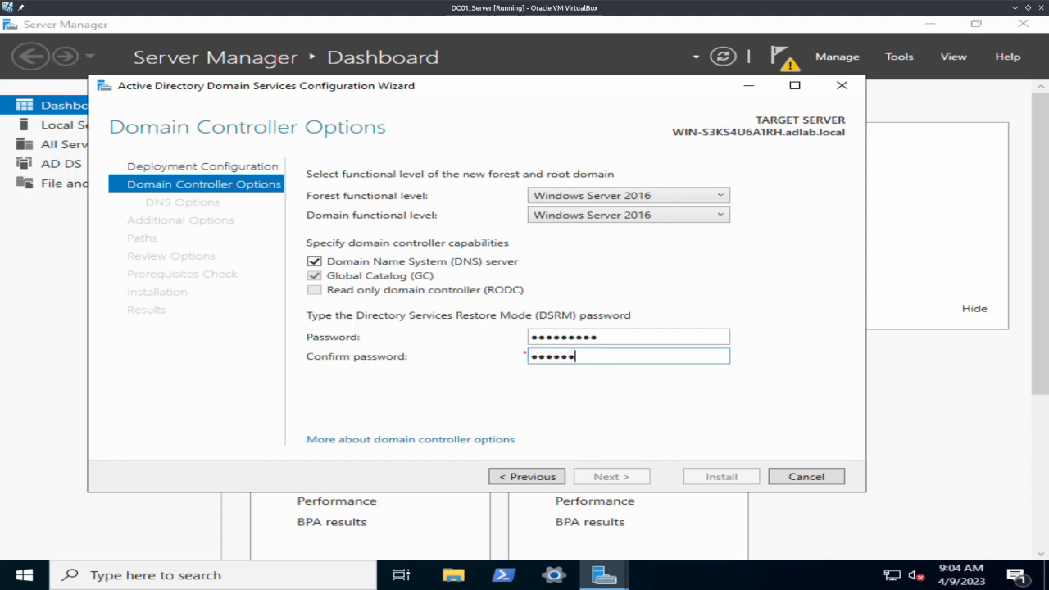
{"action": "type", "text": "••••••••••"}
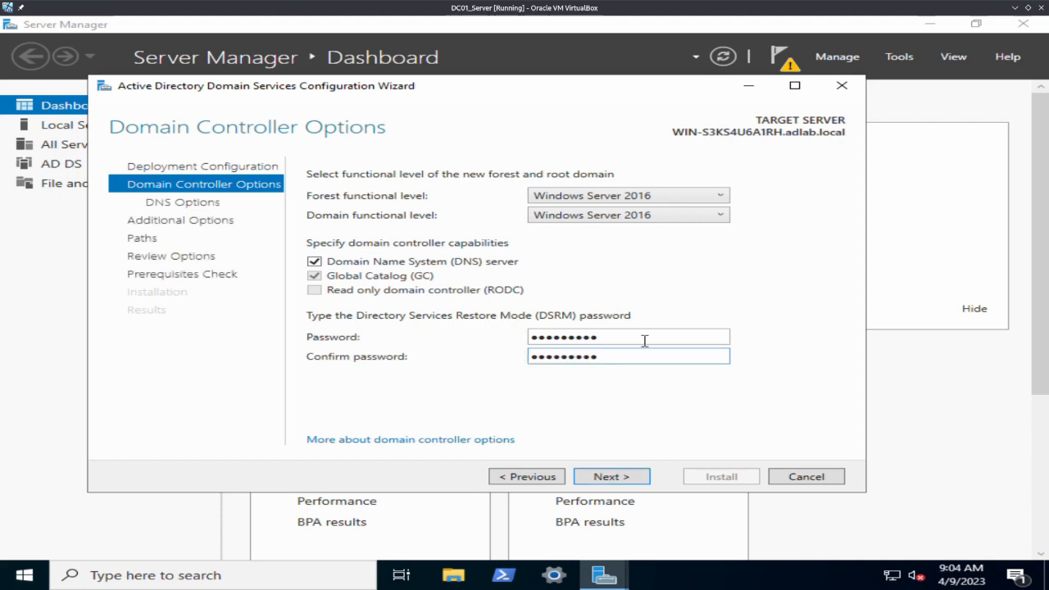
{"action": "left_click", "coordinate": [612, 477]}
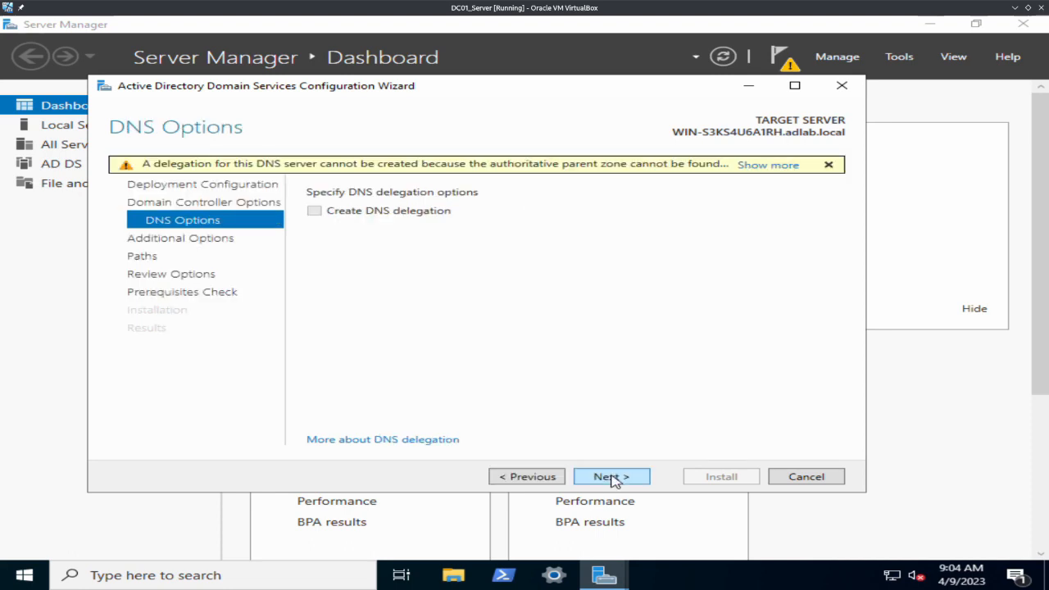
Accept the default DNS options, NetBIOS name ADLAB and folder paths, review the selections and run the prerequisites check.
{"action": "left_click", "coordinate": [611, 478]}
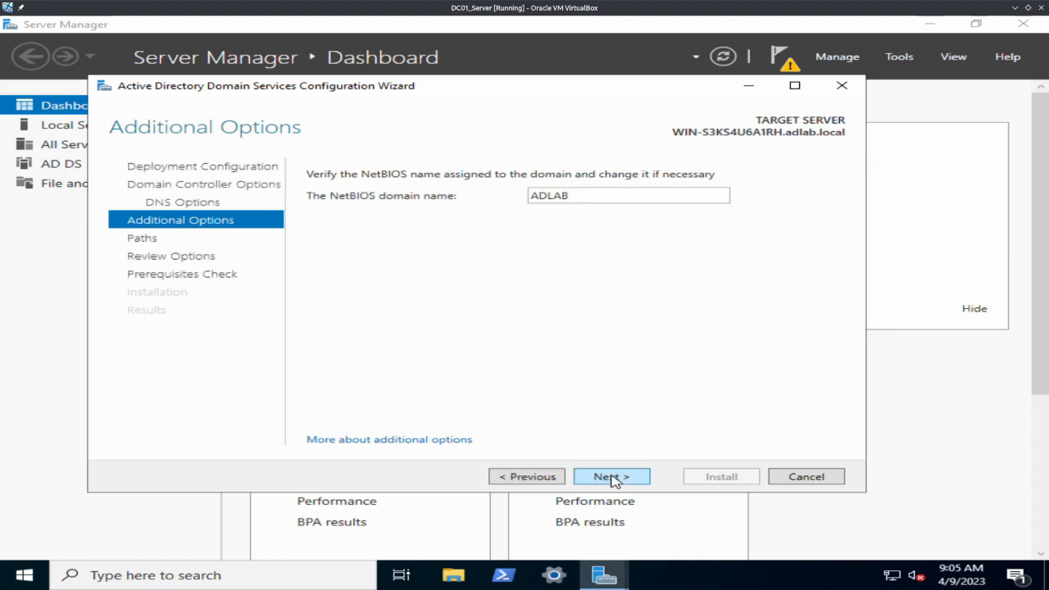
{"action": "left_click", "coordinate": [612, 477]}
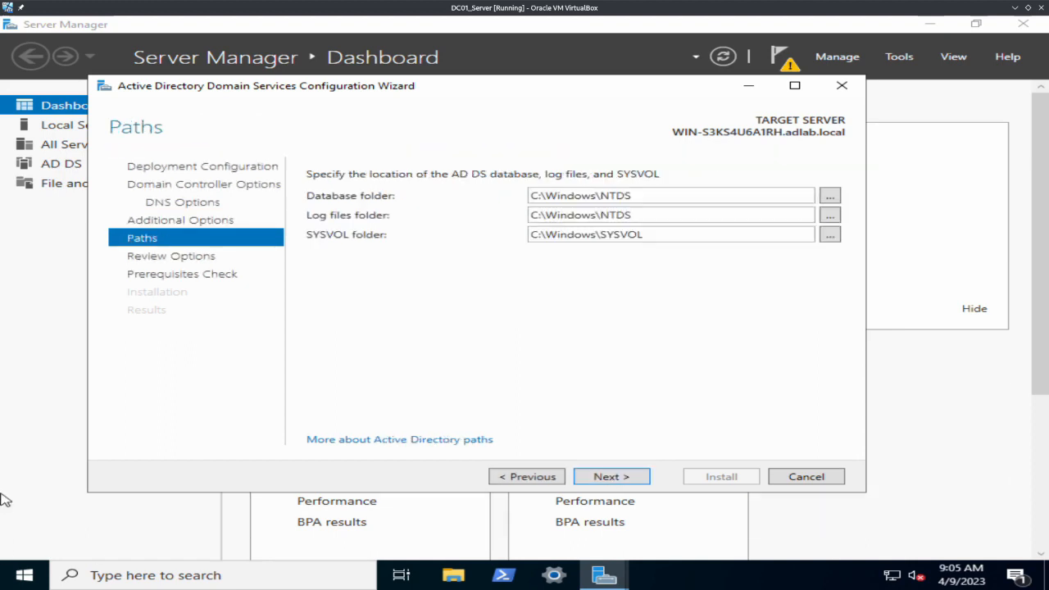
{"action": "left_click", "coordinate": [619, 479]}
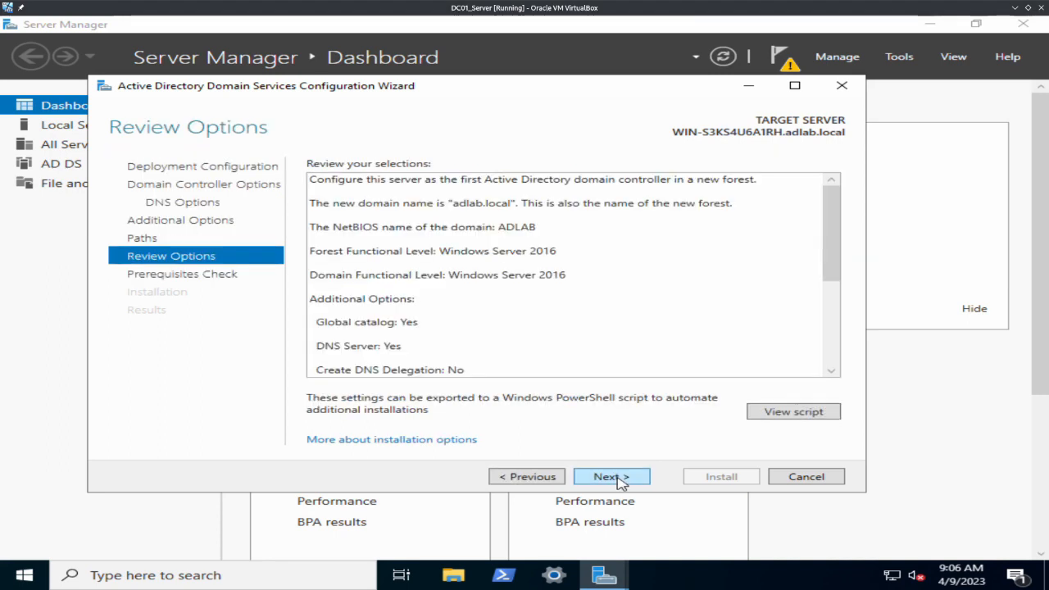
{"action": "scroll", "coordinate": [560, 307], "scroll_direction": "down", "scroll_amount": 3}
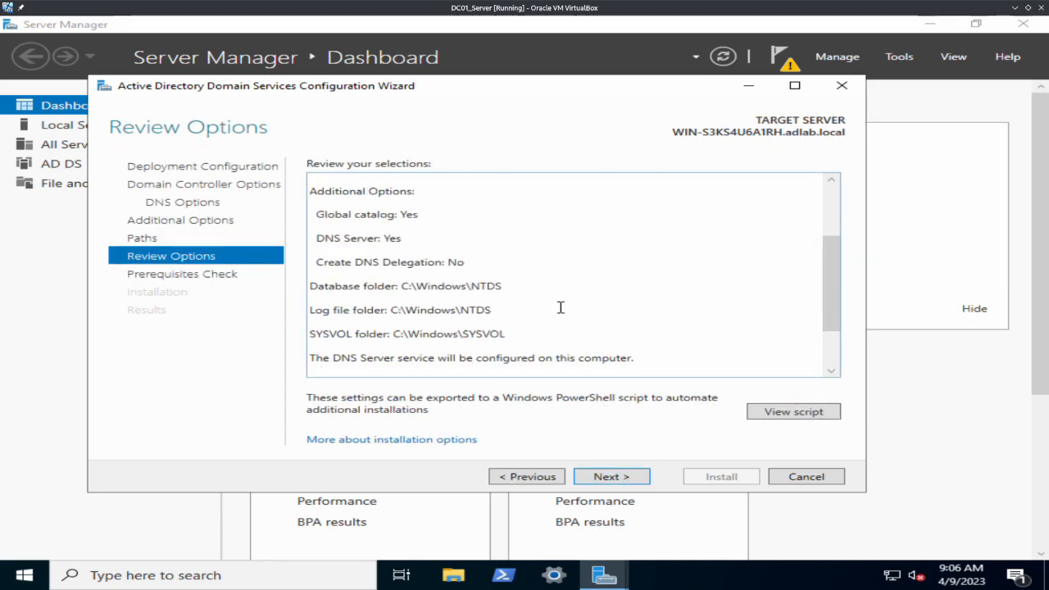
{"action": "left_click", "coordinate": [615, 480]}
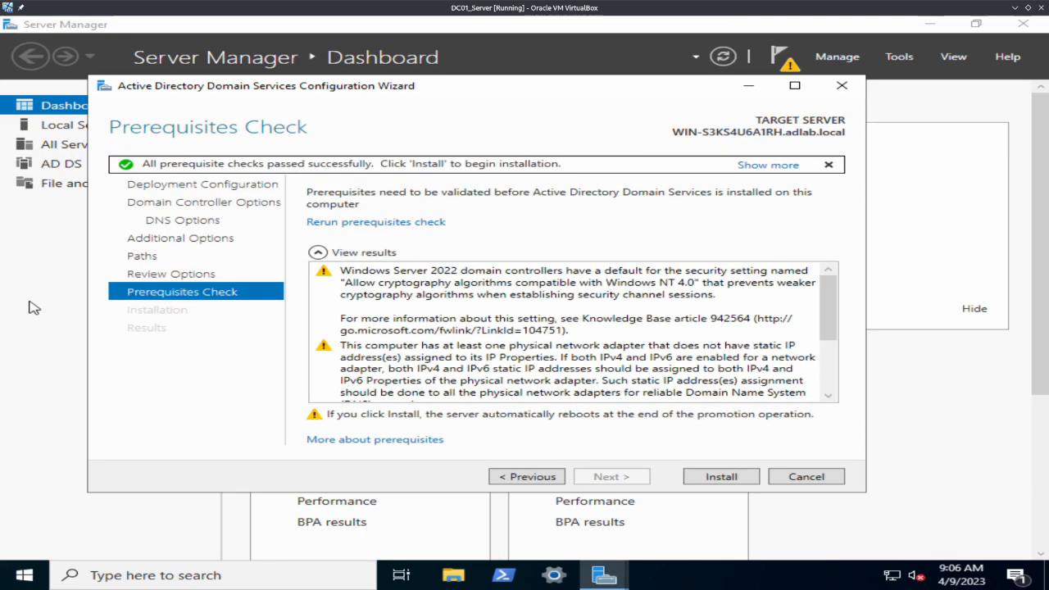
Install the domain controller configuration, and dismiss the sign-out notice and the results for the server restart.
{"action": "left_click", "coordinate": [713, 477]}
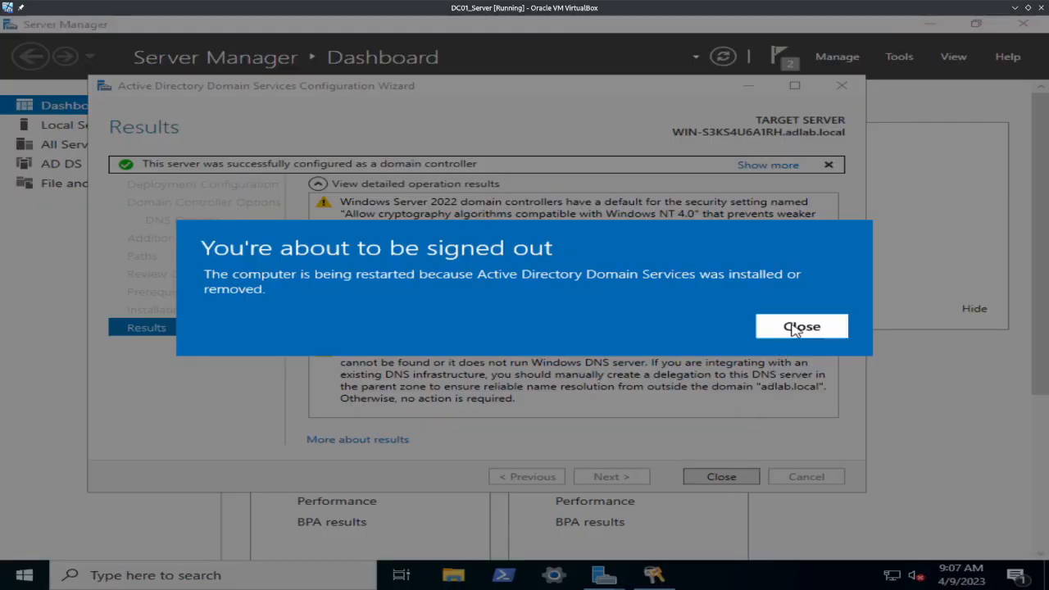
{"action": "left_click", "coordinate": [788, 332]}
{"action": "left_click", "coordinate": [728, 479]}
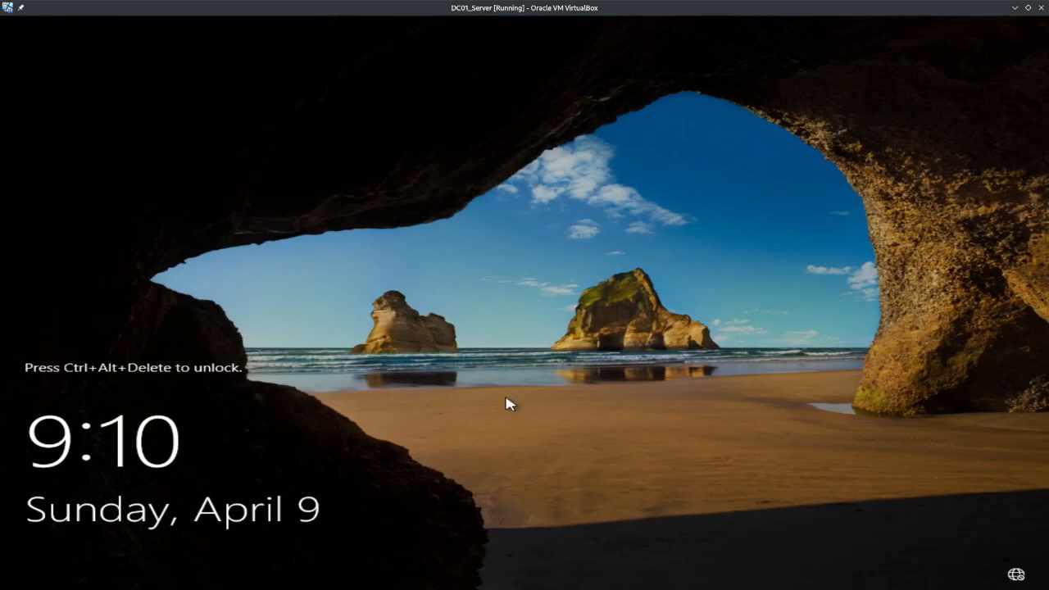
Sign in to the ADLAB\Administrator account with the account password and review the roles and server groups on the dashboard.
{"action": "key", "text": "ctrl+alt+Delete"}
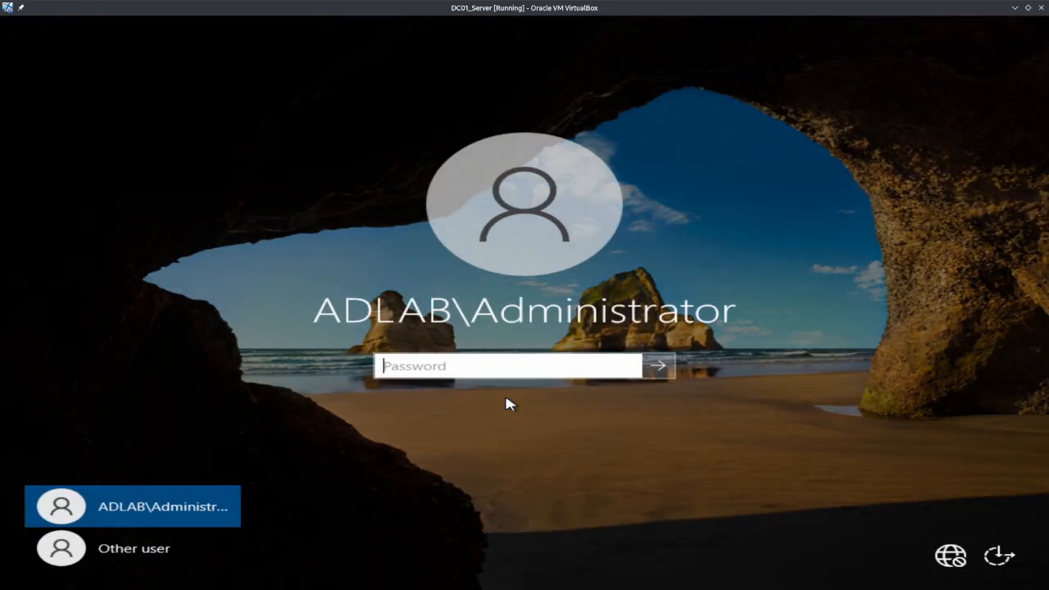
{"action": "type", "text": "P"}
{"action": "key", "text": "Return"}
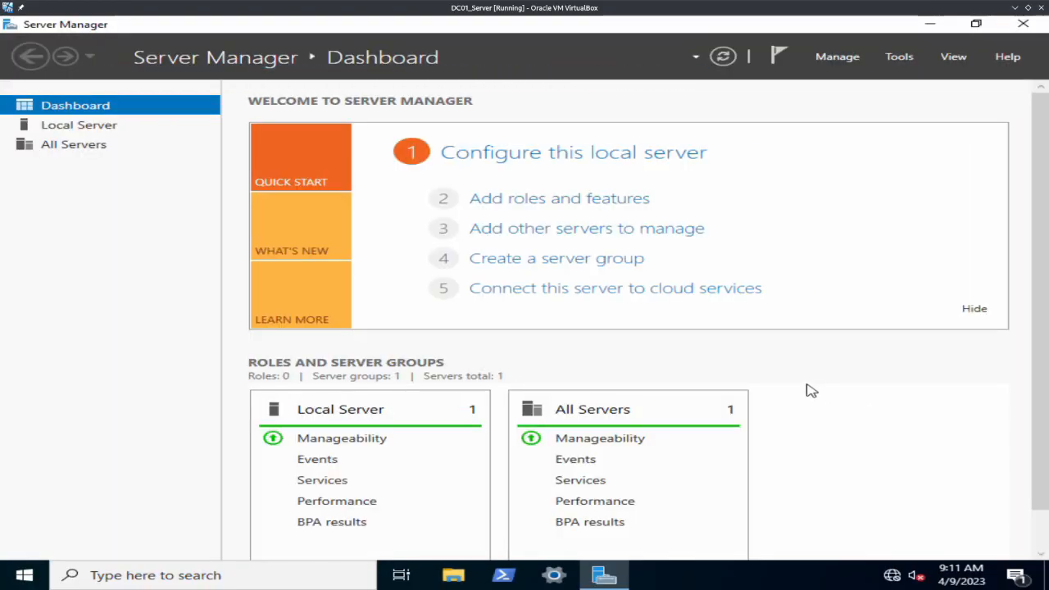
{"action": "scroll", "coordinate": [810, 391], "scroll_direction": "down", "scroll_amount": 1}
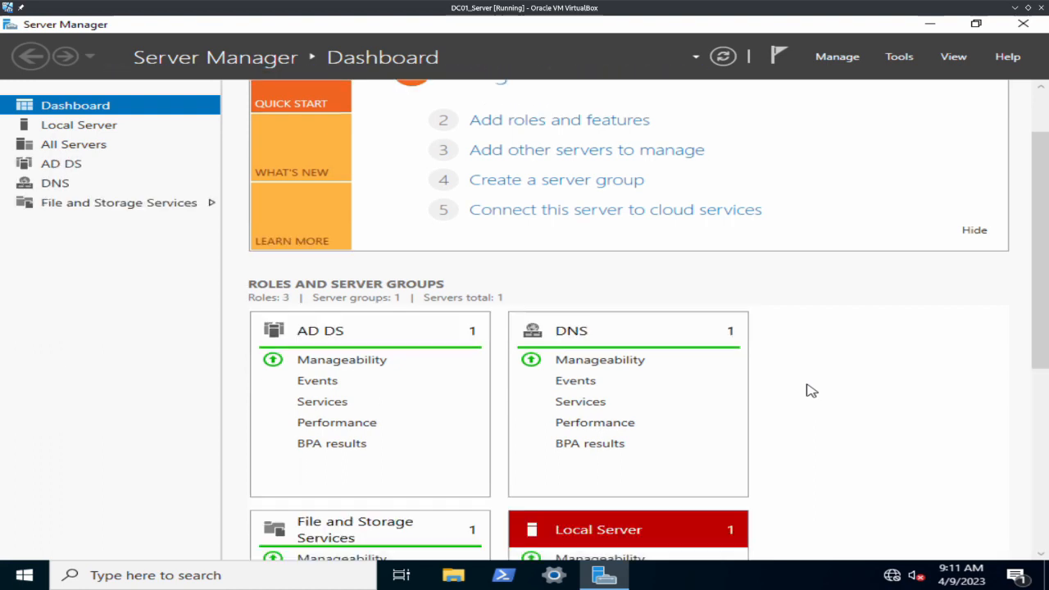
{"action": "scroll", "coordinate": [810, 390], "scroll_direction": "down", "scroll_amount": 3}
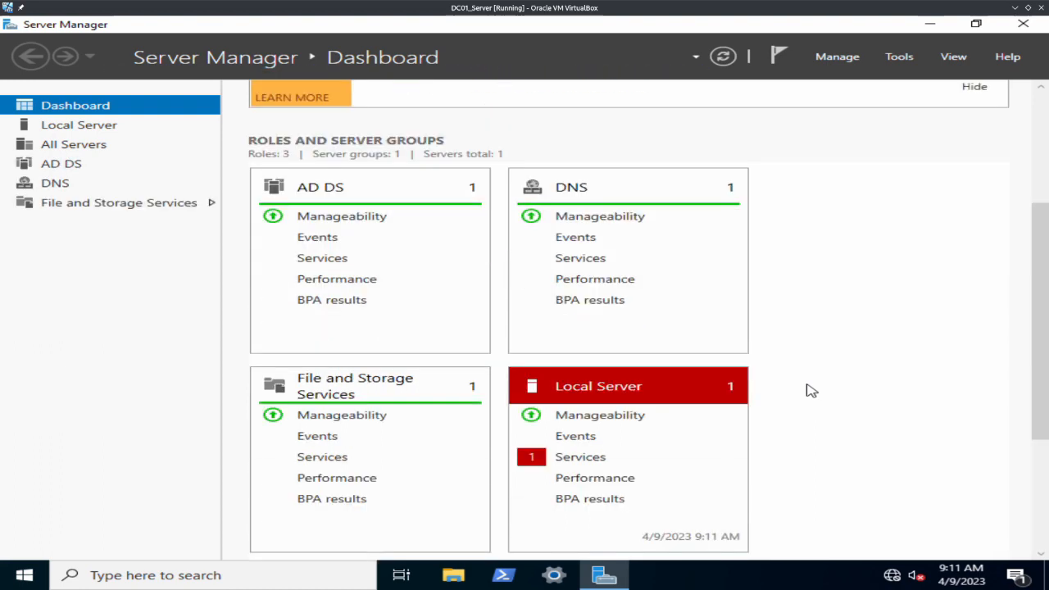
{"action": "scroll", "coordinate": [810, 390], "scroll_direction": "down", "scroll_amount": 4}
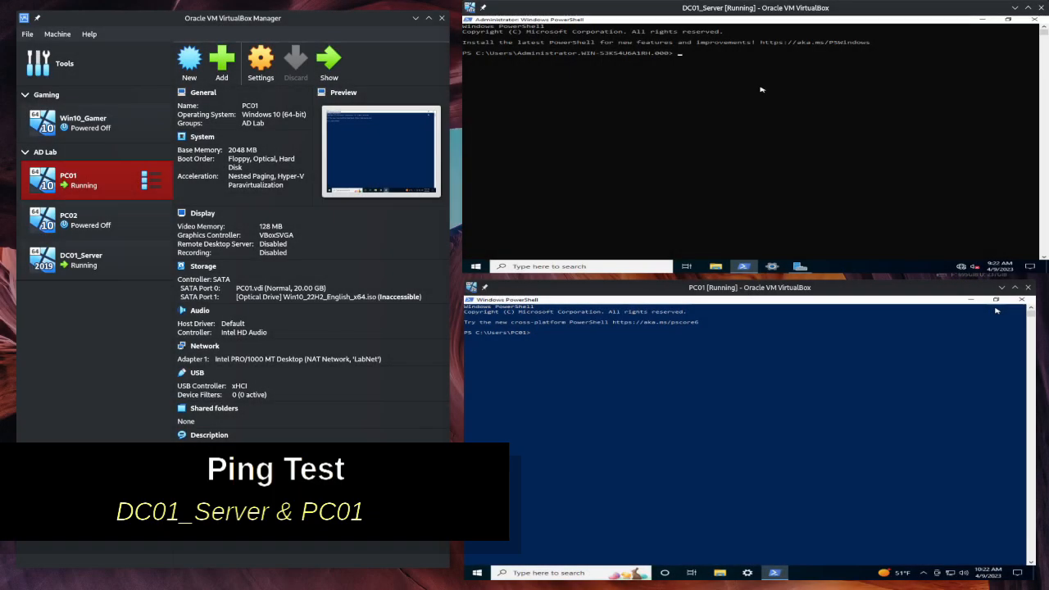
Run ipconfig in PowerShell on both DC01_Server and PC01 to read each machine's IP address.
{"action": "type", "text": "ip"}
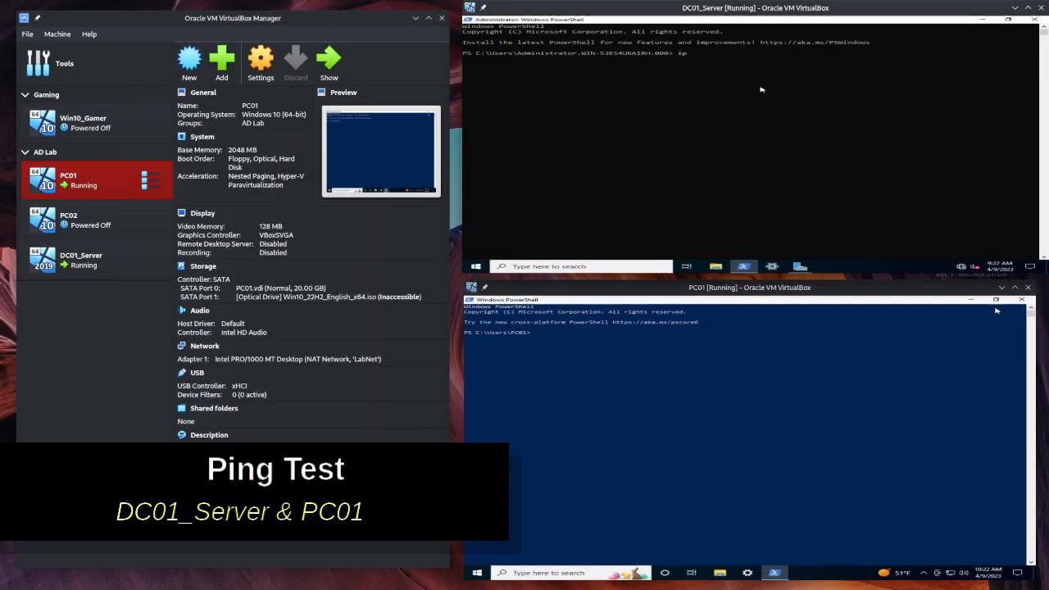
{"action": "type", "text": "config"}
{"action": "key", "text": "Return"}
{"action": "left_click", "coordinate": [678, 464]}
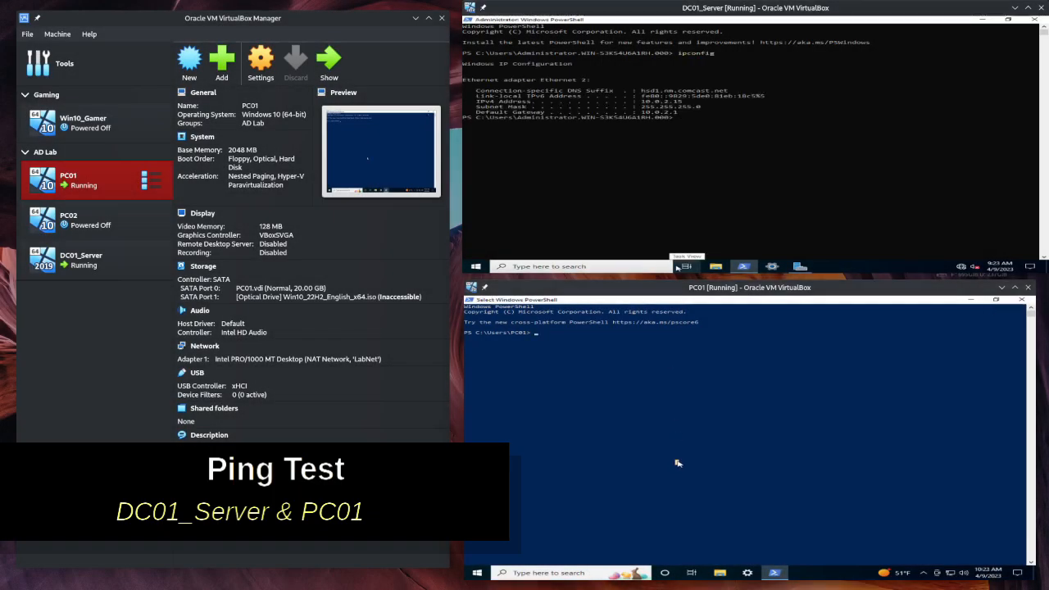
{"action": "type", "text": "ipconfig"}
{"action": "key", "text": "Return"}
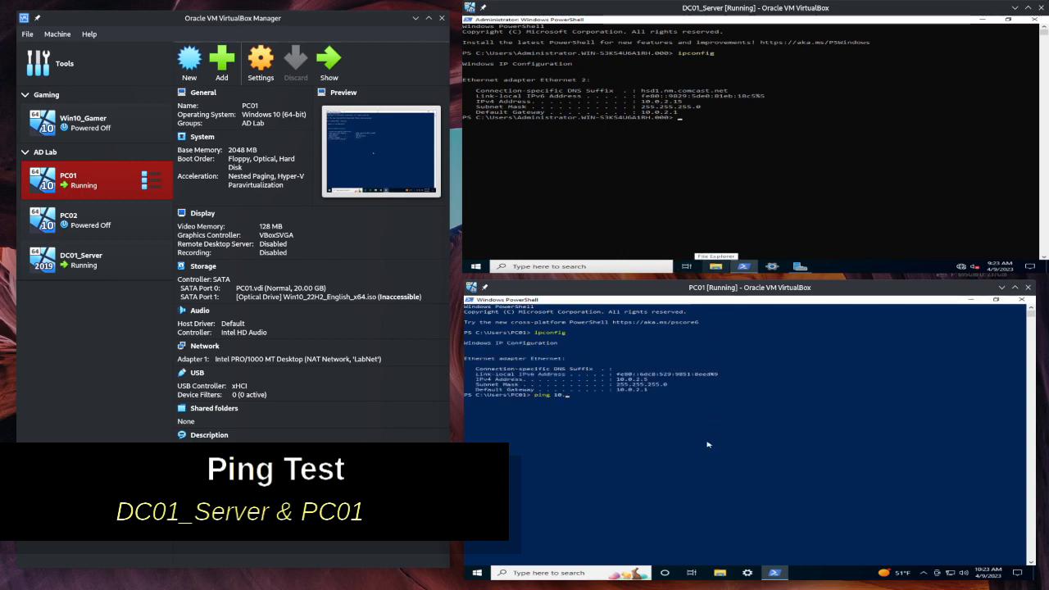
Ping DC01_Server at 10.0.2.15 from PC01's PowerShell and stop the command after a few packets.
{"action": "type", "text": "ping 10.0.2.15"}
{"action": "key", "text": "Return"}
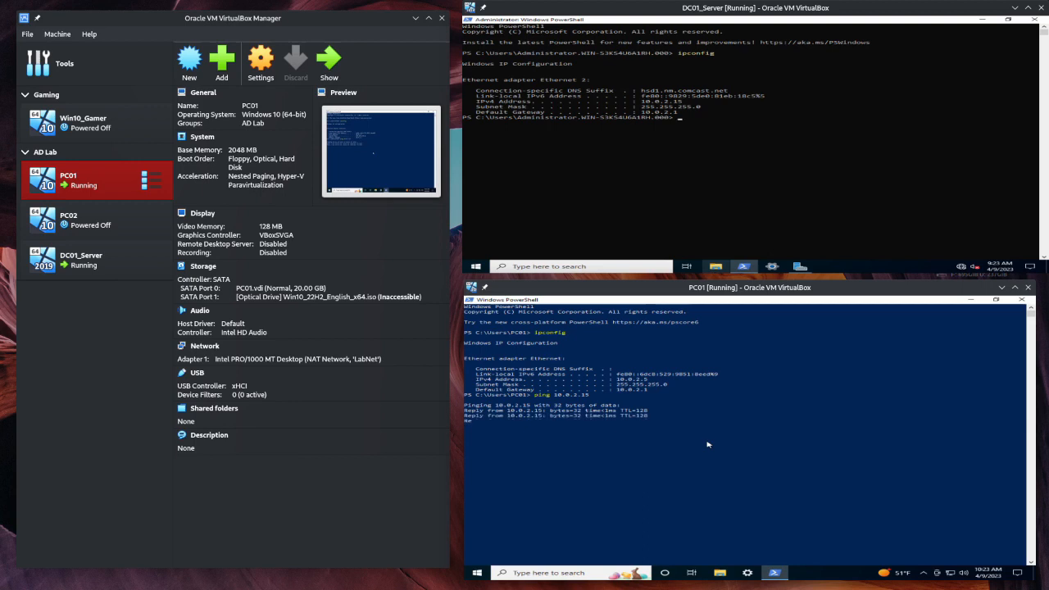
{"action": "key", "text": "ctrl+c"}
Ping PC01 at 10.0.2.5 from DC01_Server's PowerShell and stop the command after a few packets.
{"action": "left_click", "coordinate": [709, 136]}
{"action": "type", "text": "ping"}
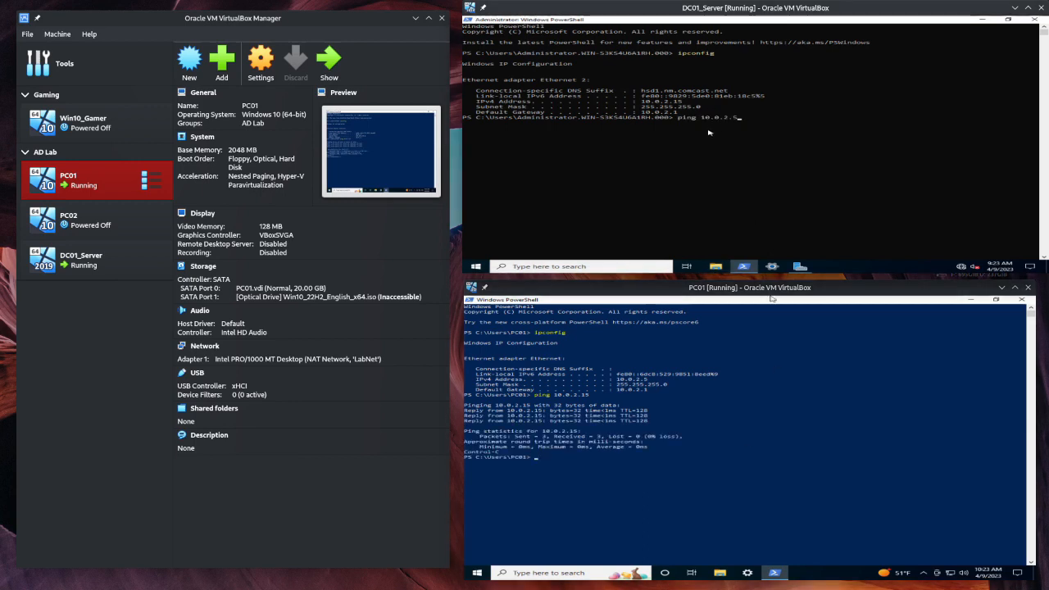
{"action": "type", "text": " 10.0.2.5"}
{"action": "key", "text": "Return"}
{"action": "key", "text": "ctrl+c"}
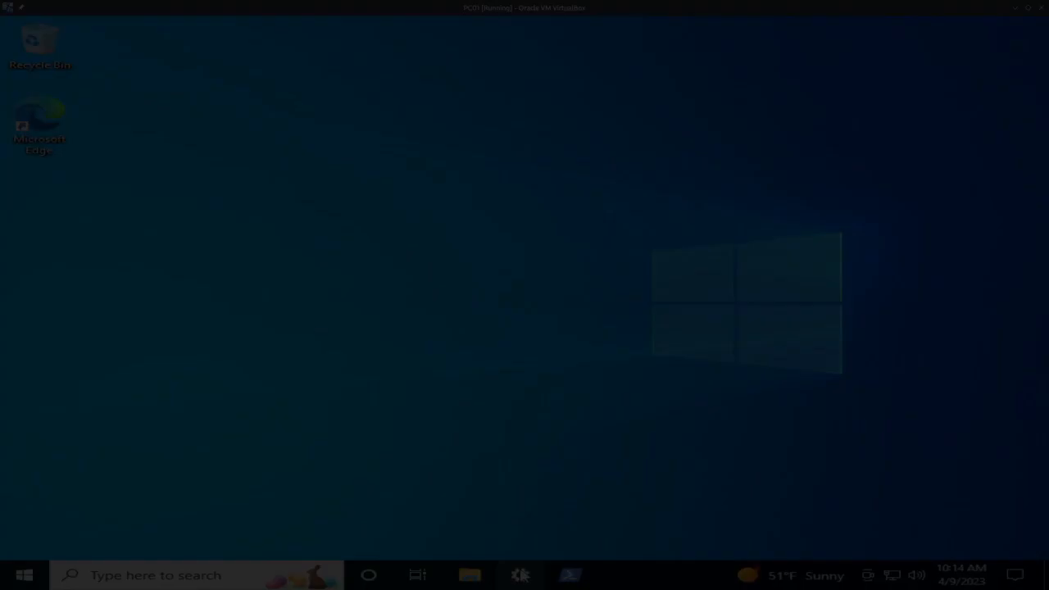
On PC01, open the Internet Protocol Version 4 (TCP/IPv4) properties of the Ethernet connection through the Network and Sharing Center.
{"action": "left_click", "coordinate": [522, 575]}
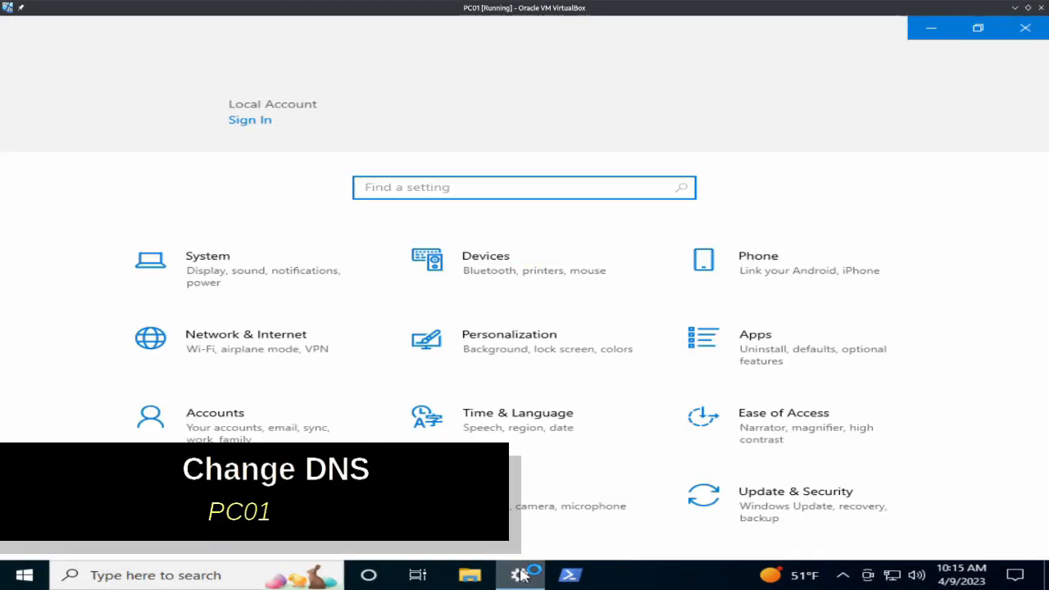
{"action": "left_click", "coordinate": [233, 343]}
{"action": "scroll", "coordinate": [231, 246], "scroll_direction": "down", "scroll_amount": 5}
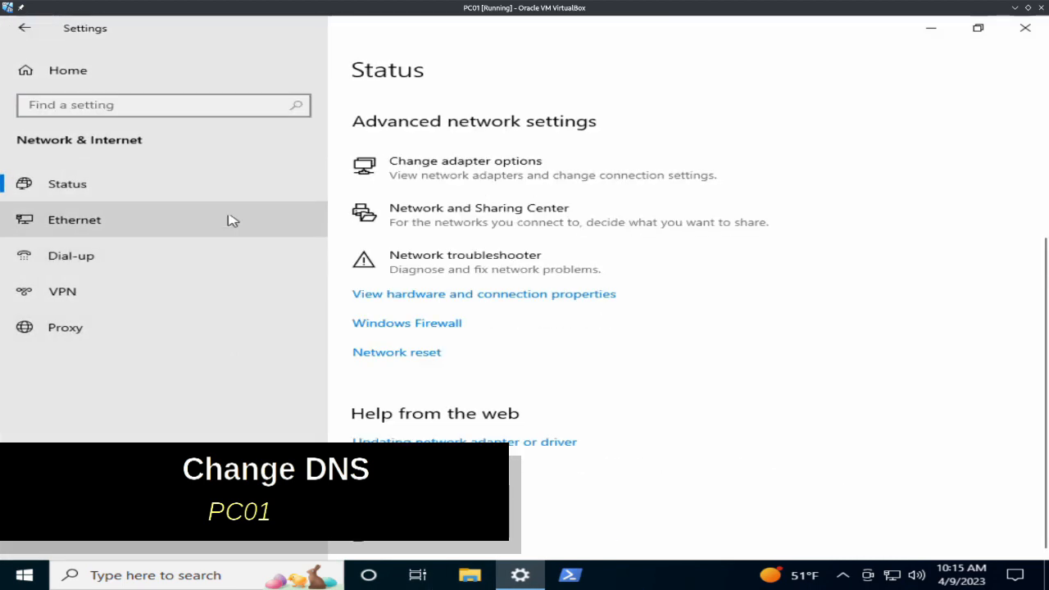
{"action": "left_click", "coordinate": [461, 214]}
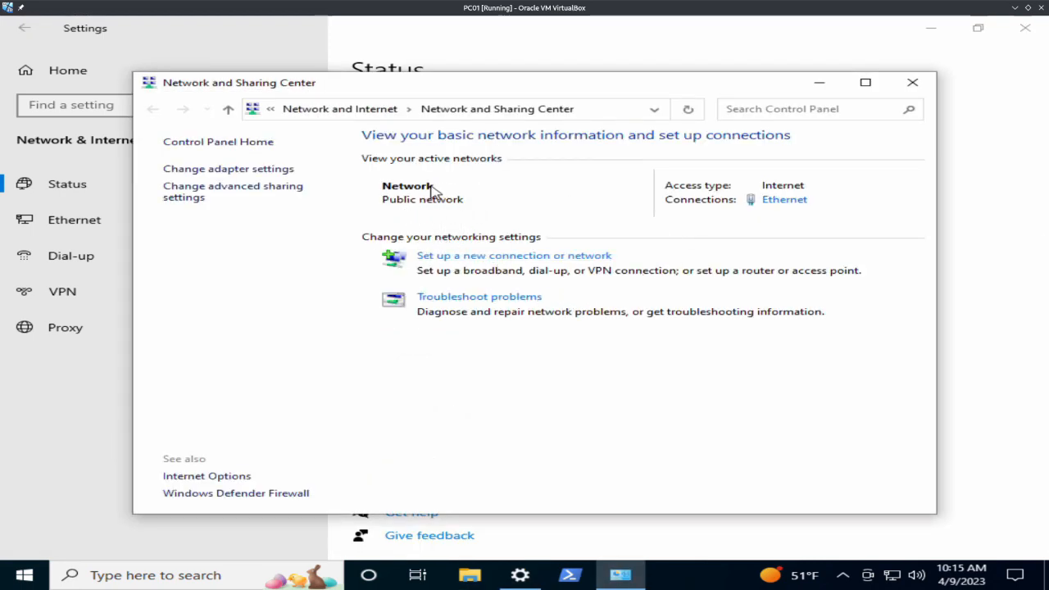
{"action": "left_click", "coordinate": [775, 202]}
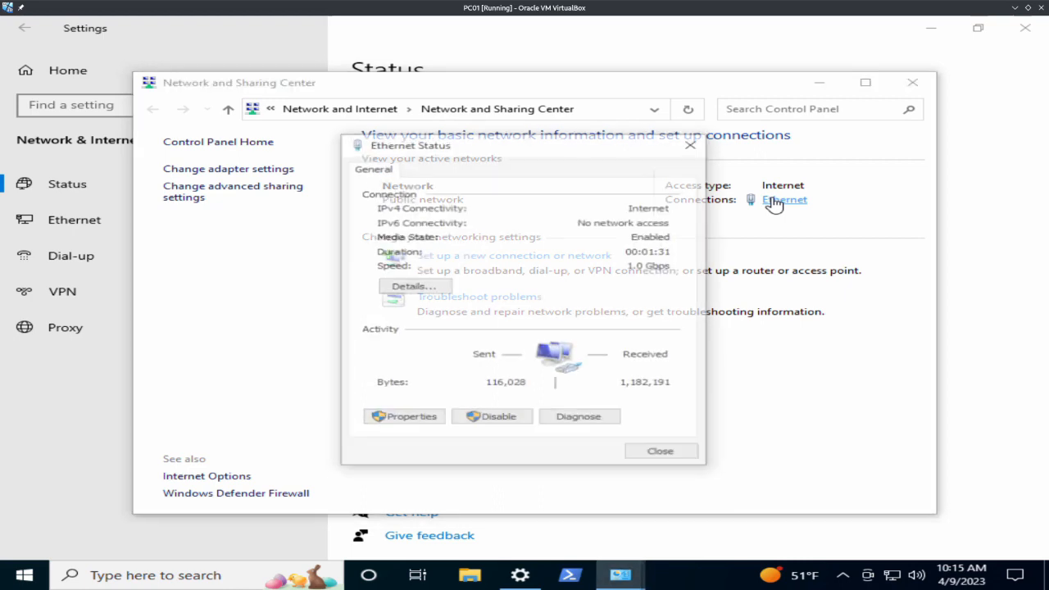
{"action": "left_click", "coordinate": [425, 419]}
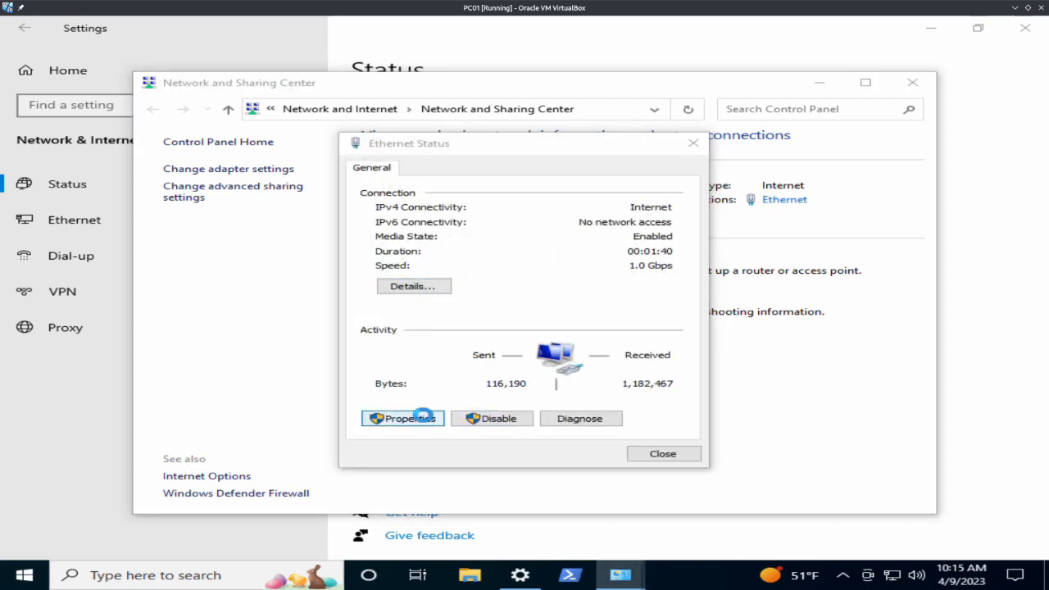
{"action": "left_click", "coordinate": [492, 315]}
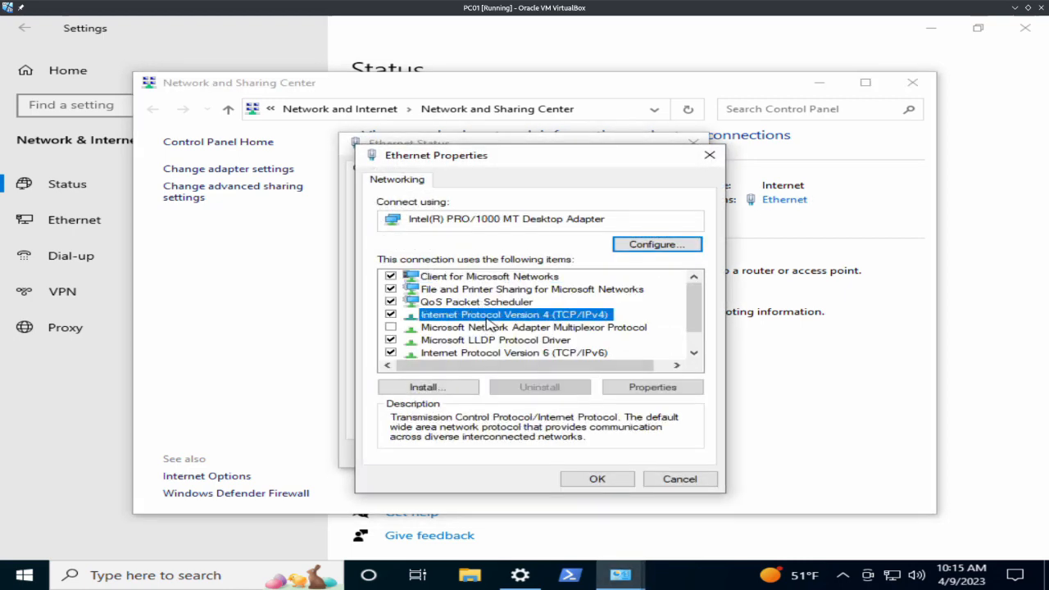
{"action": "left_click", "coordinate": [652, 387]}
Place a PowerShell window beside the IPv4 properties and run ipconfig to read PC01's current network configuration.
{"action": "left_click_drag", "start_coordinate": [574, 211], "coordinate": [315, 44]}
{"action": "left_click", "coordinate": [570, 575]}
{"action": "left_click_drag", "start_coordinate": [678, 143], "coordinate": [715, 69]}
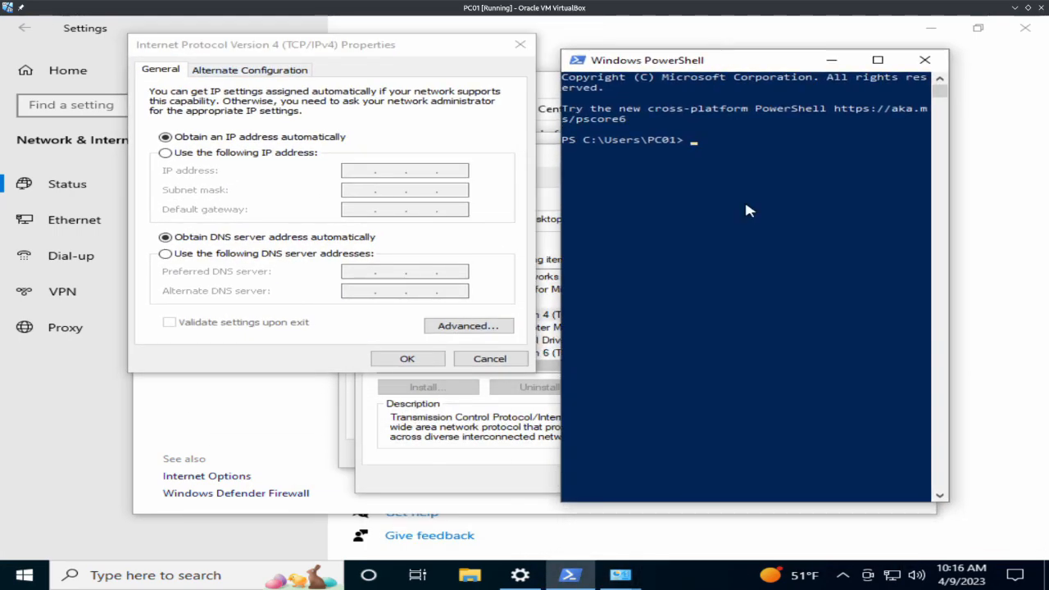
{"action": "type", "text": "ipconfig"}
{"action": "key", "text": "Return"}
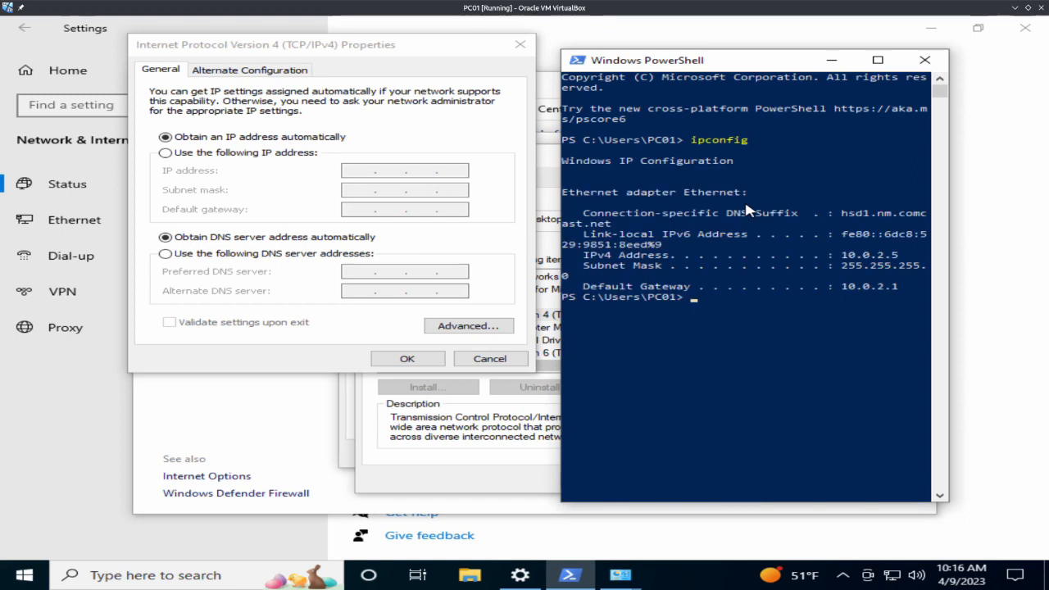
Assign static IP 10.0.2.5, subnet mask 255.255.255.0, gateway 10.0.2.1 and preferred DNS server 10.0.2.15, apply them and close the Ethernet dialogs.
{"action": "left_click", "coordinate": [182, 152]}
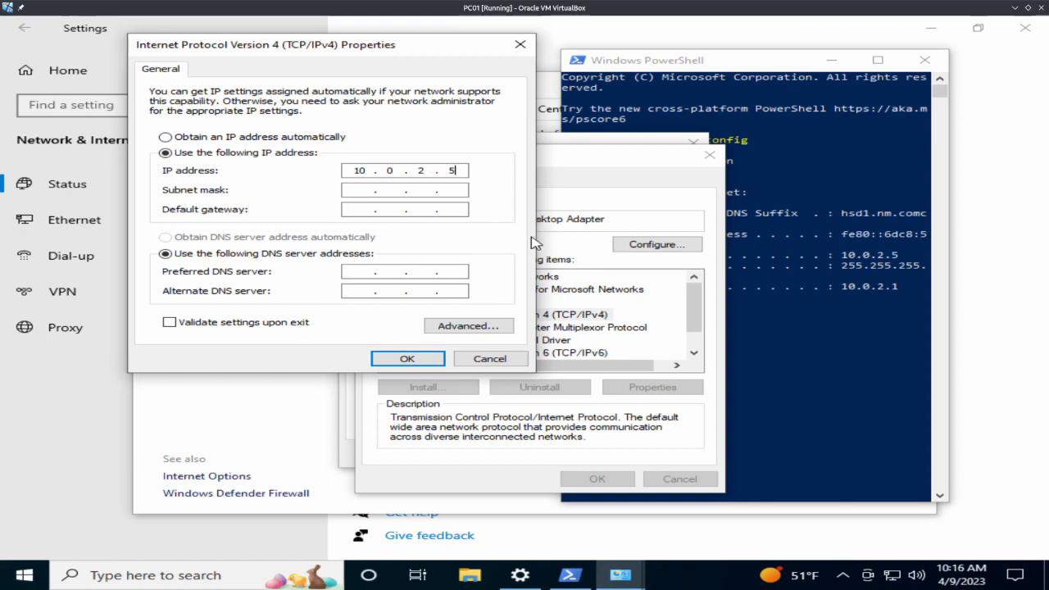
{"action": "left_click", "coordinate": [351, 190]}
{"action": "left_click", "coordinate": [388, 192]}
{"action": "left_click", "coordinate": [362, 209]}
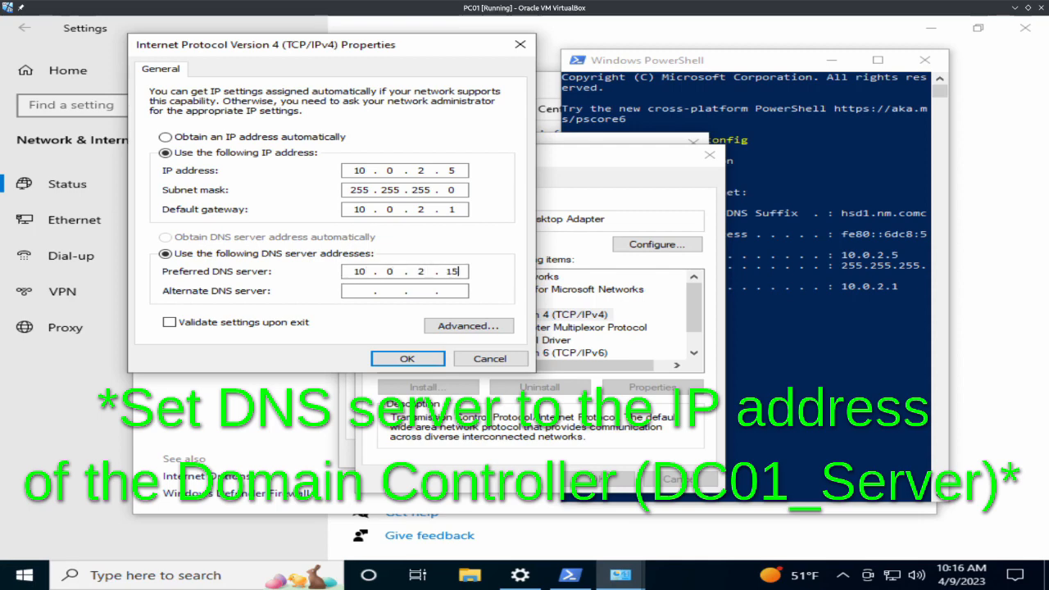
{"action": "left_click", "coordinate": [408, 360]}
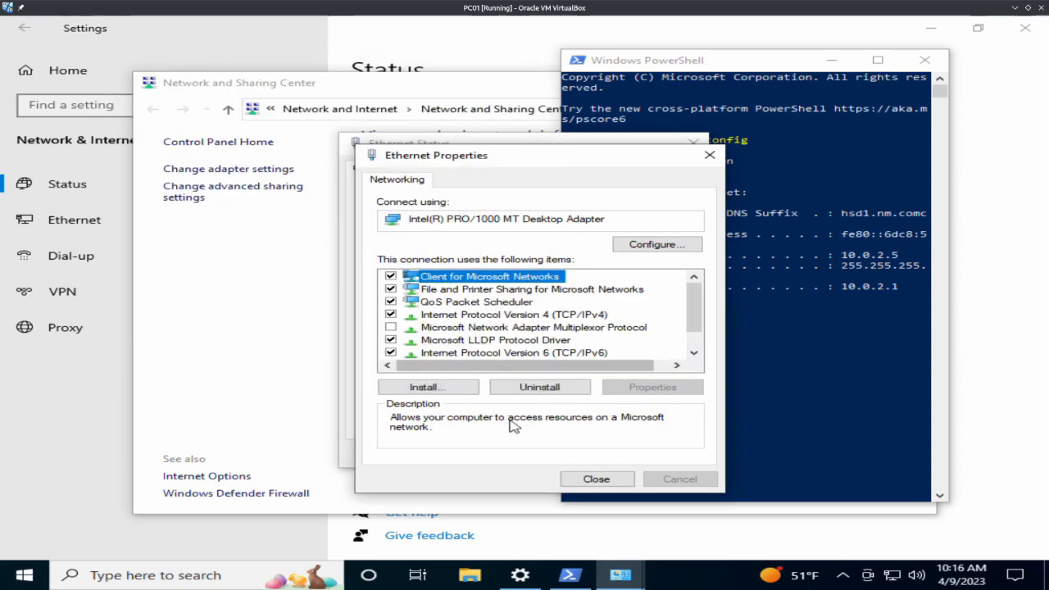
{"action": "left_click", "coordinate": [591, 481]}
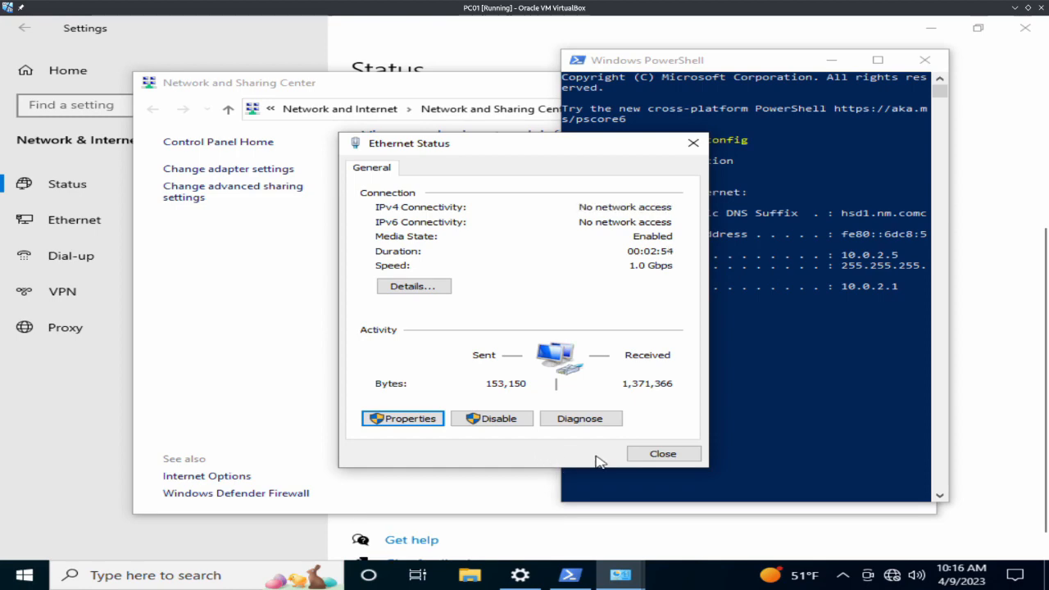
{"action": "left_click", "coordinate": [660, 458]}
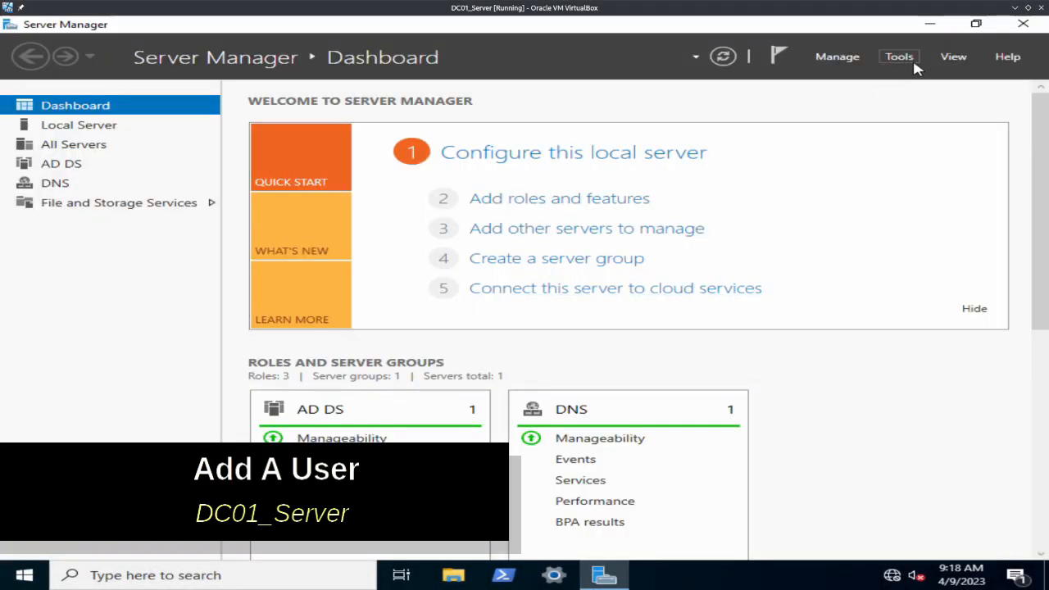
On DC01_Server, open Active Directory Users and Computers and start creating a new user in the adlab.local domain.
{"action": "left_click", "coordinate": [905, 60]}
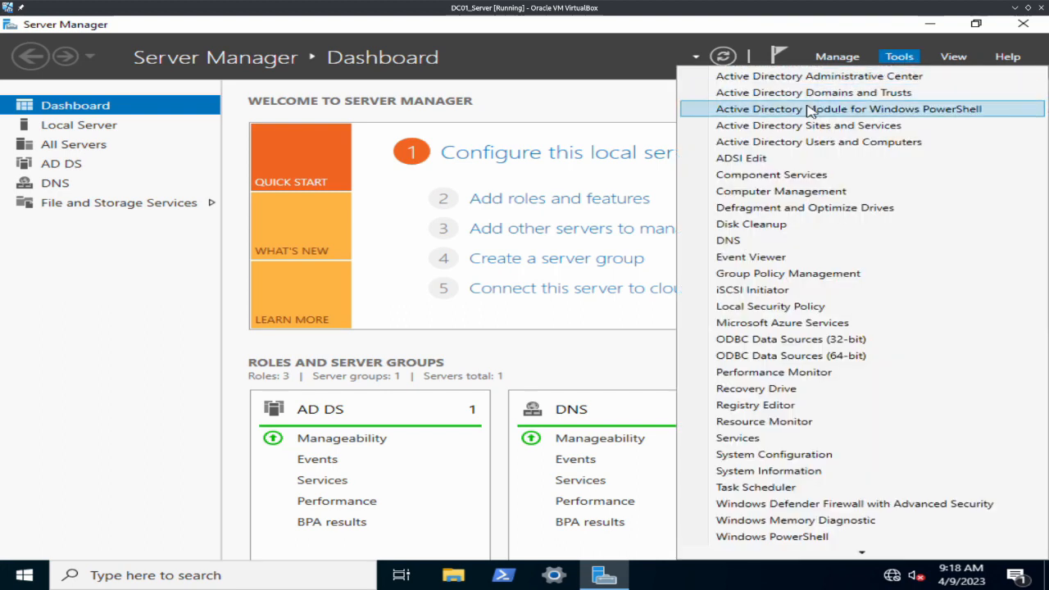
{"action": "left_click", "coordinate": [799, 143]}
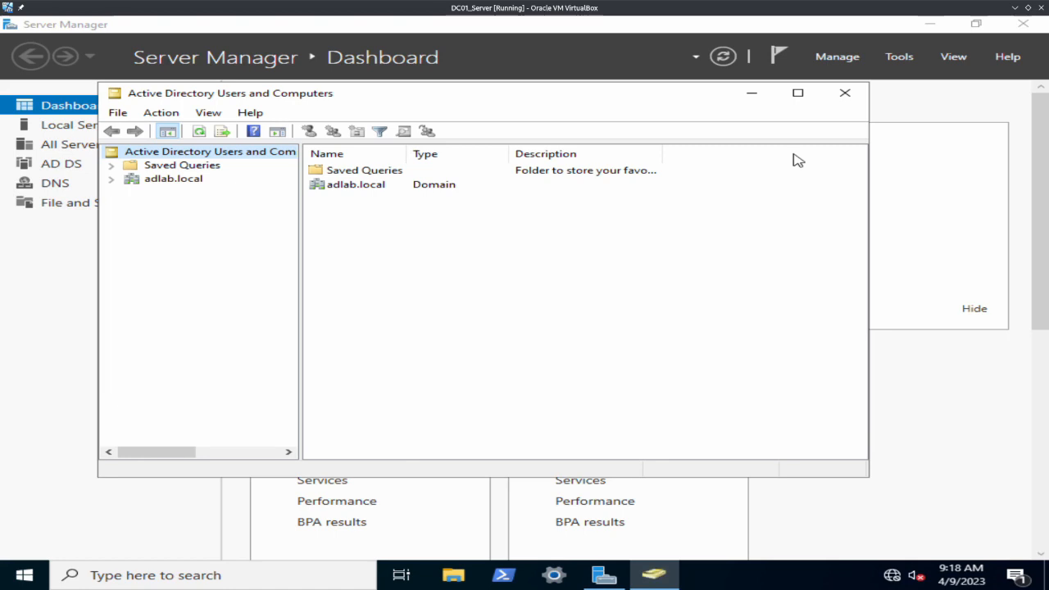
{"action": "right_click", "coordinate": [374, 186]}
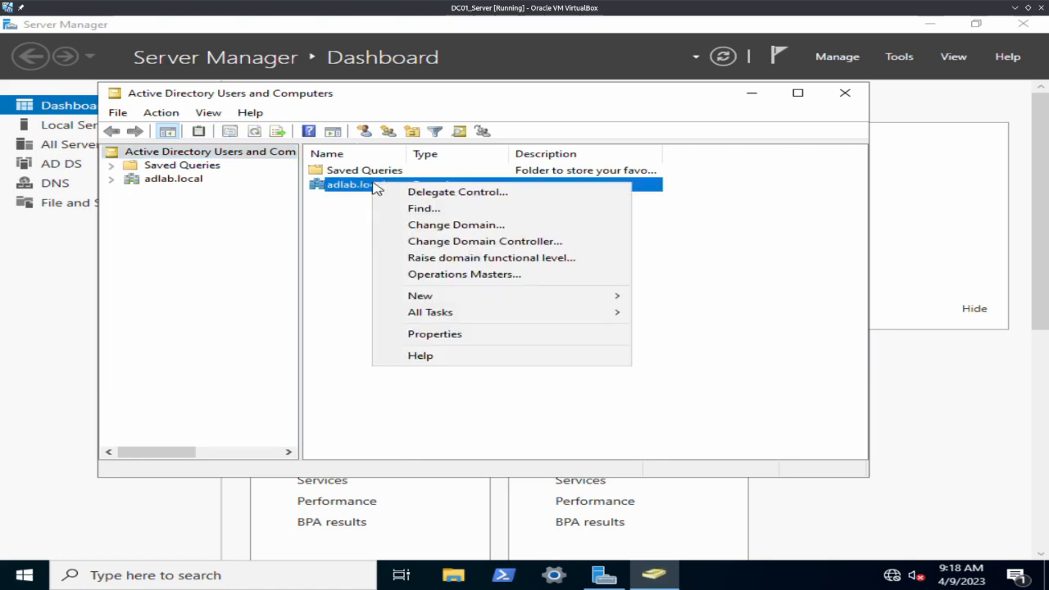
{"action": "mouse_move", "coordinate": [445, 299]}
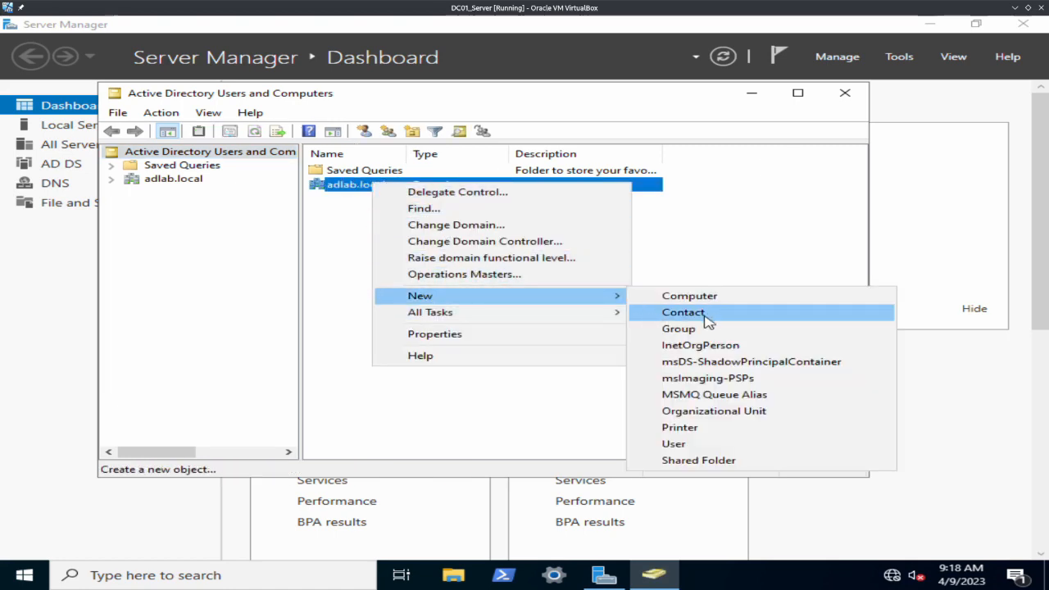
{"action": "left_click", "coordinate": [703, 443]}
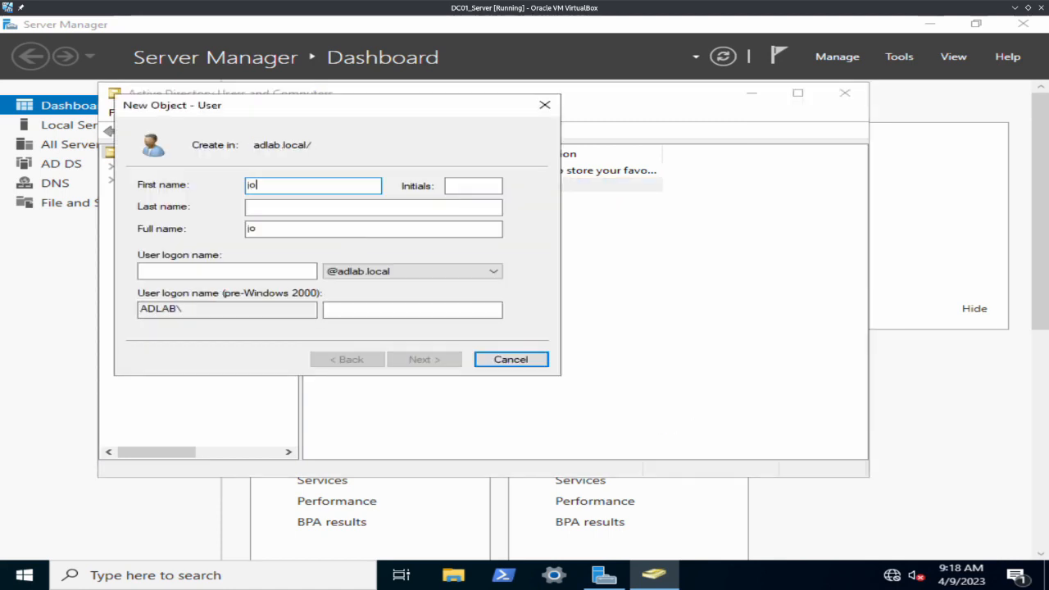
{"action": "left_click", "coordinate": [263, 207]}
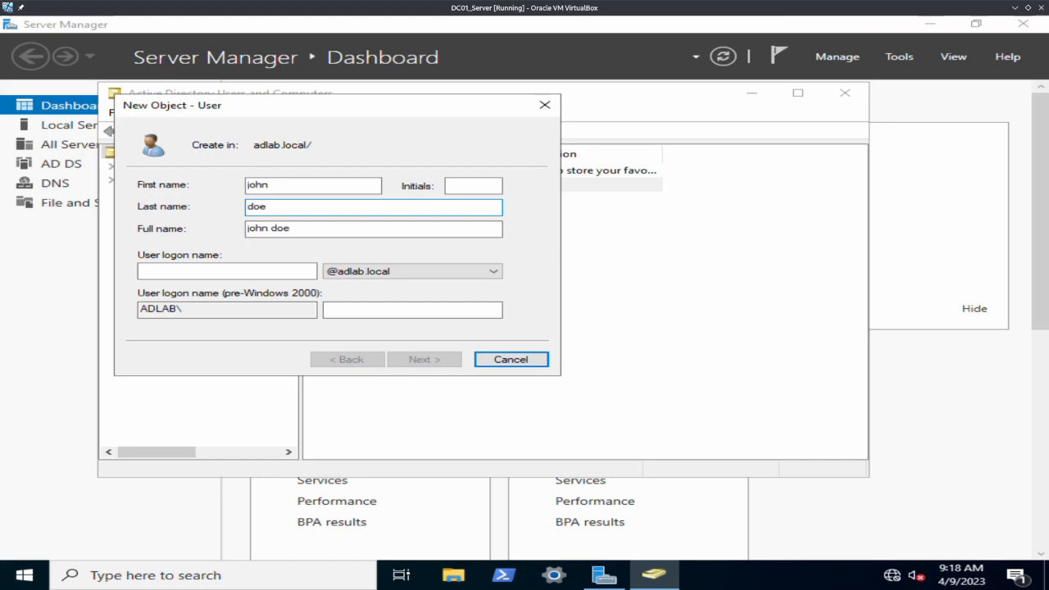
{"action": "left_click", "coordinate": [209, 273]}
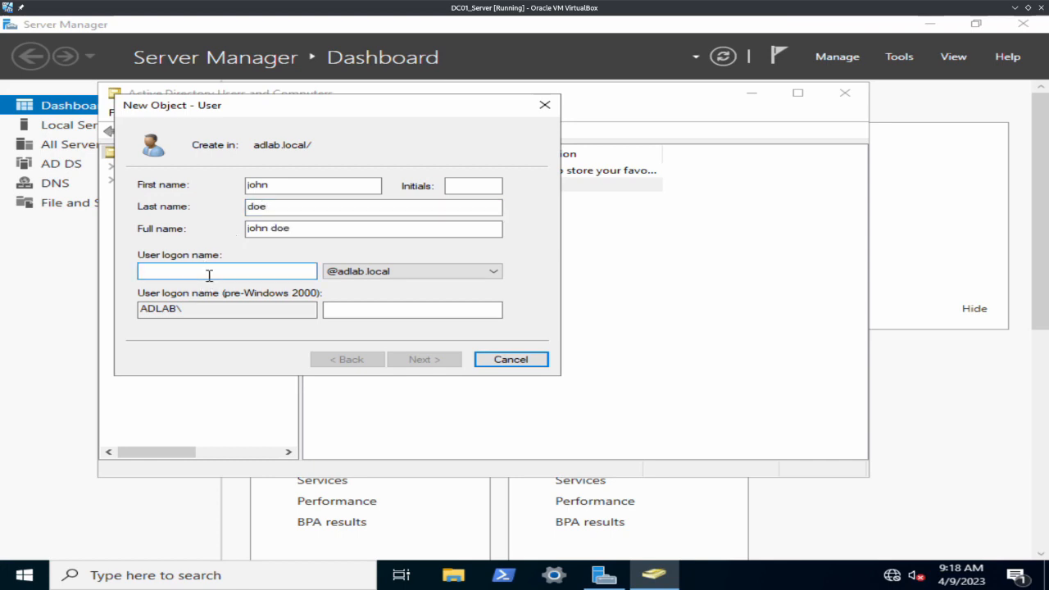
{"action": "type", "text": "jdoe"}
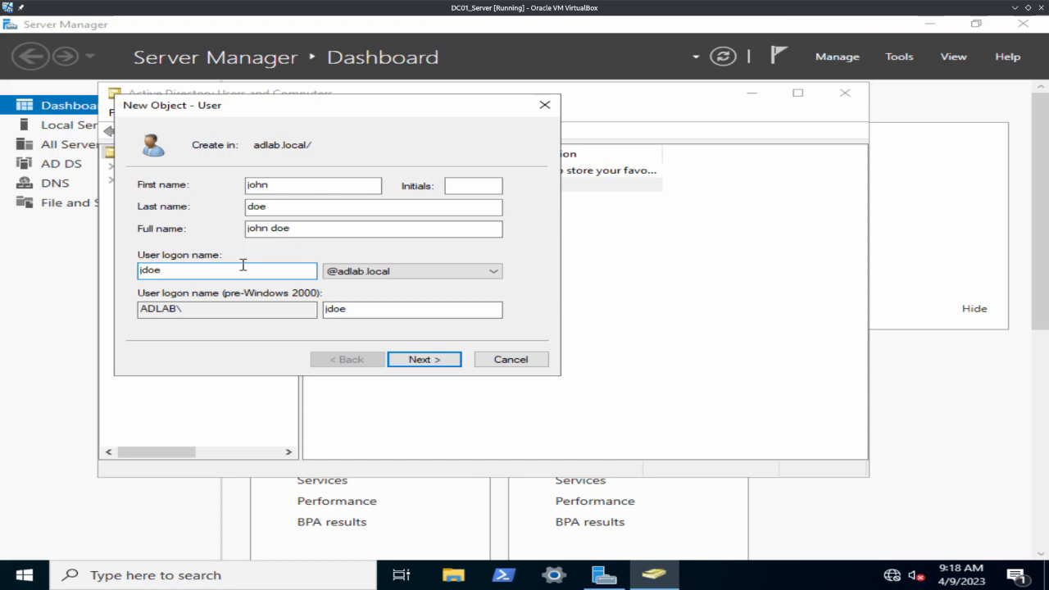
{"action": "left_click", "coordinate": [423, 365]}
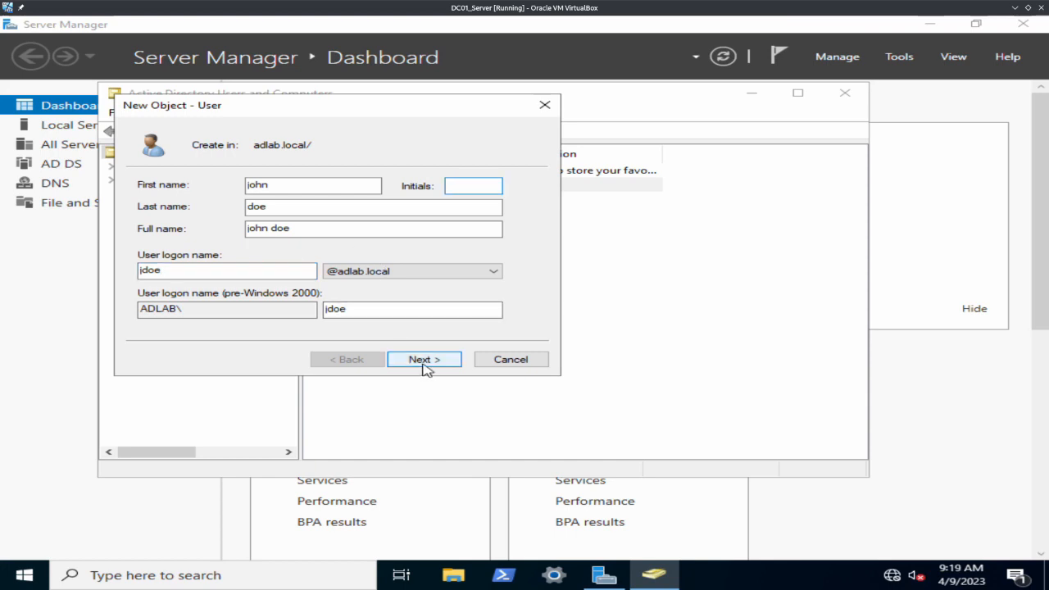
Enter and confirm the new user's password, set it to never expire, and finish creating the account.
{"action": "left_click", "coordinate": [425, 361]}
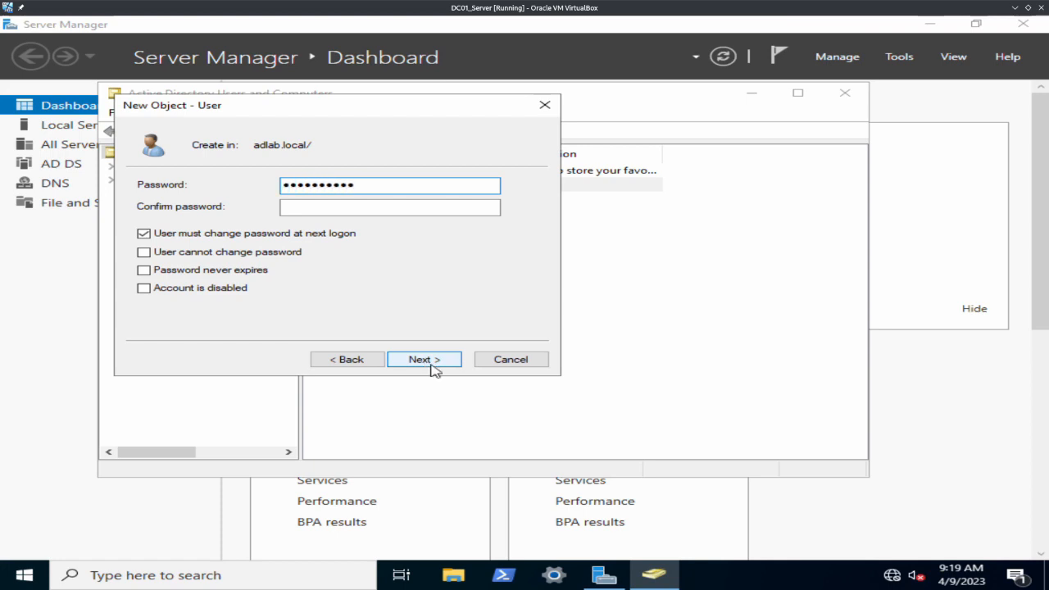
{"action": "left_click", "coordinate": [349, 206]}
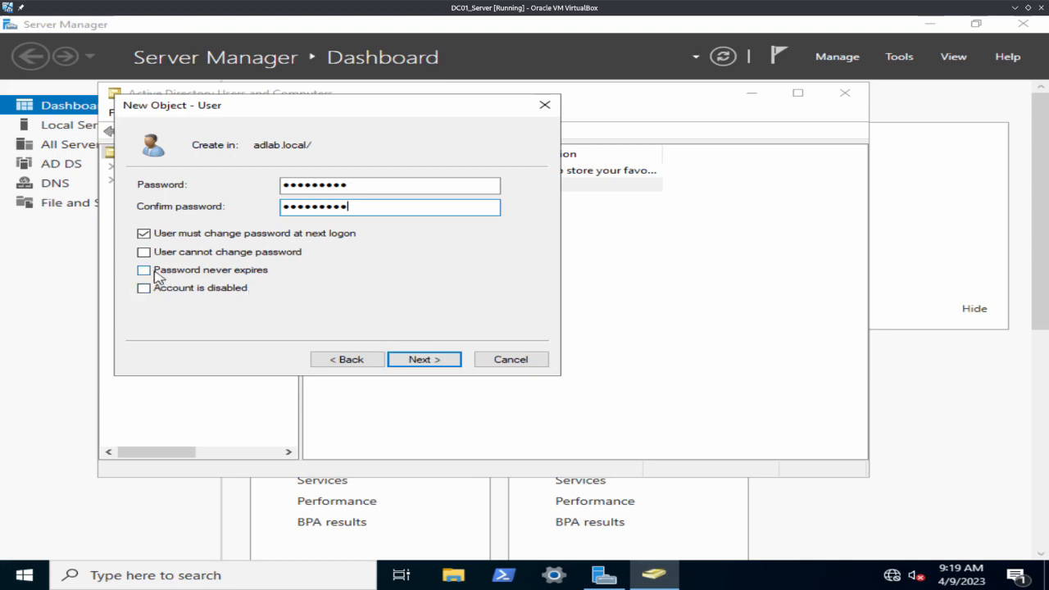
{"action": "left_click", "coordinate": [153, 272]}
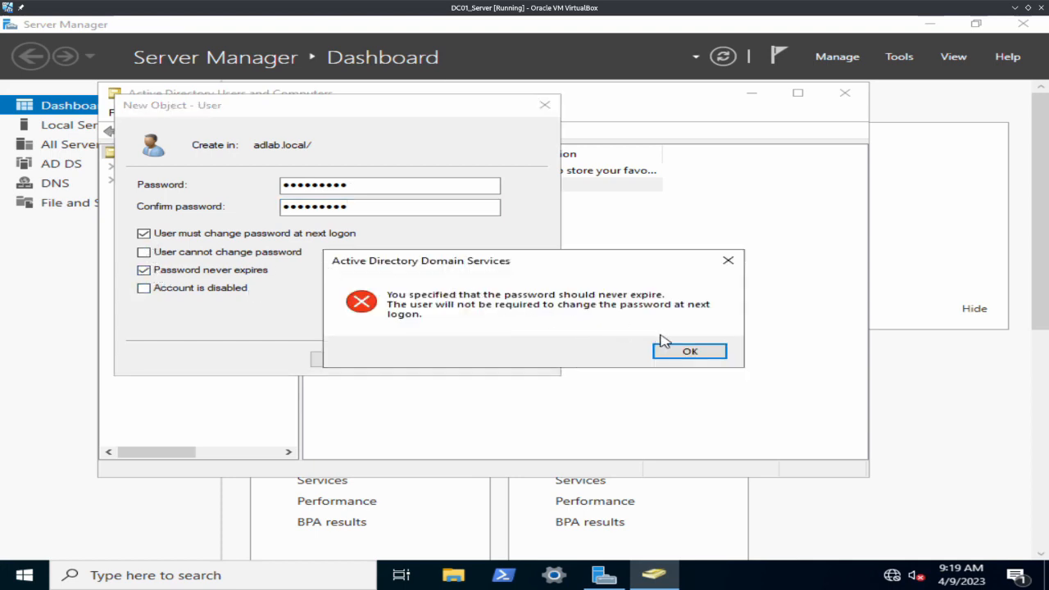
{"action": "left_click", "coordinate": [685, 353]}
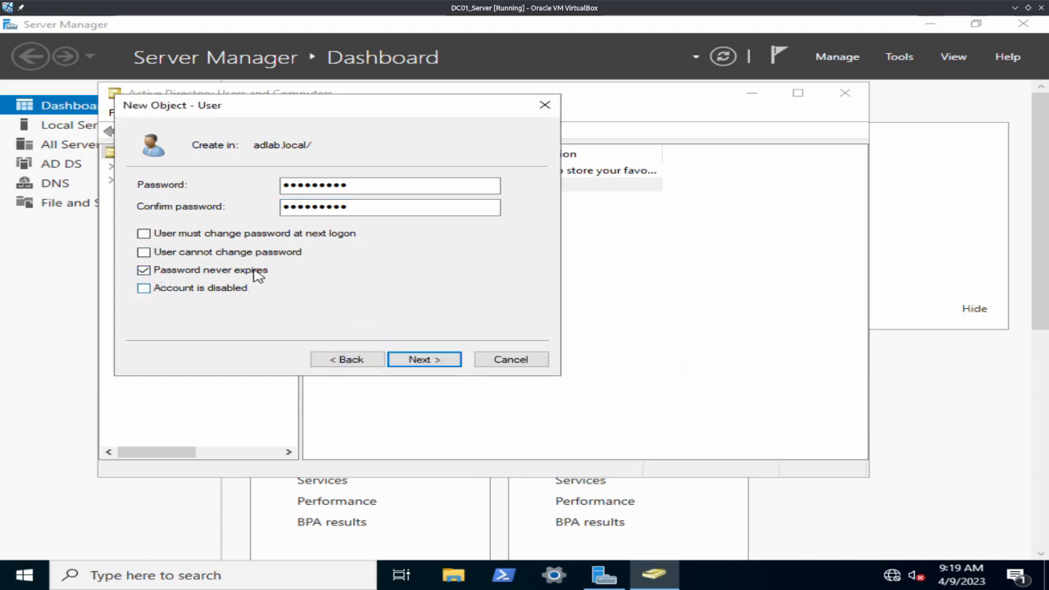
{"action": "left_click", "coordinate": [409, 362]}
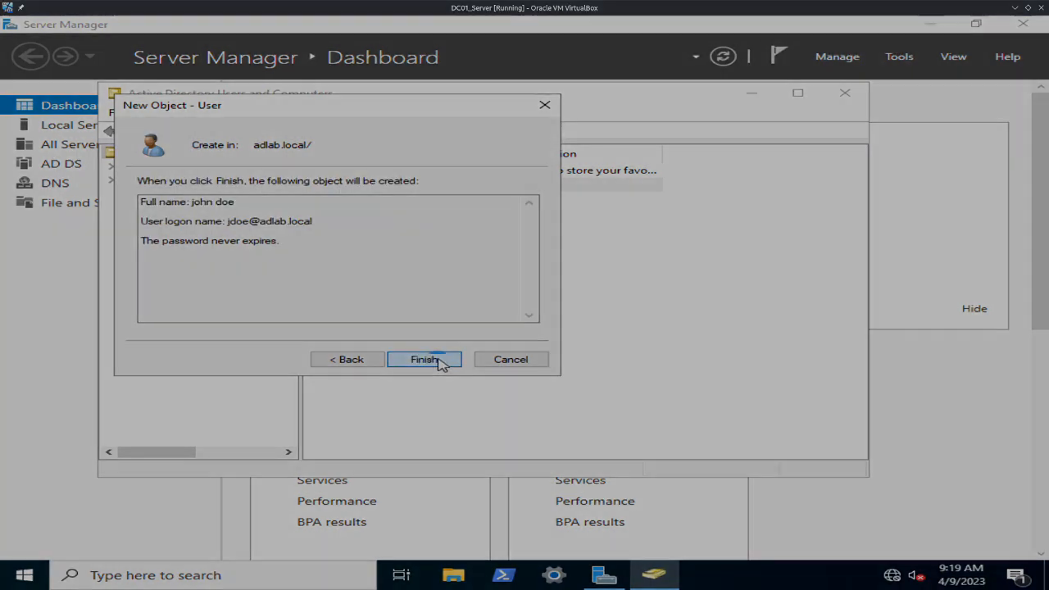
{"action": "left_click", "coordinate": [424, 360]}
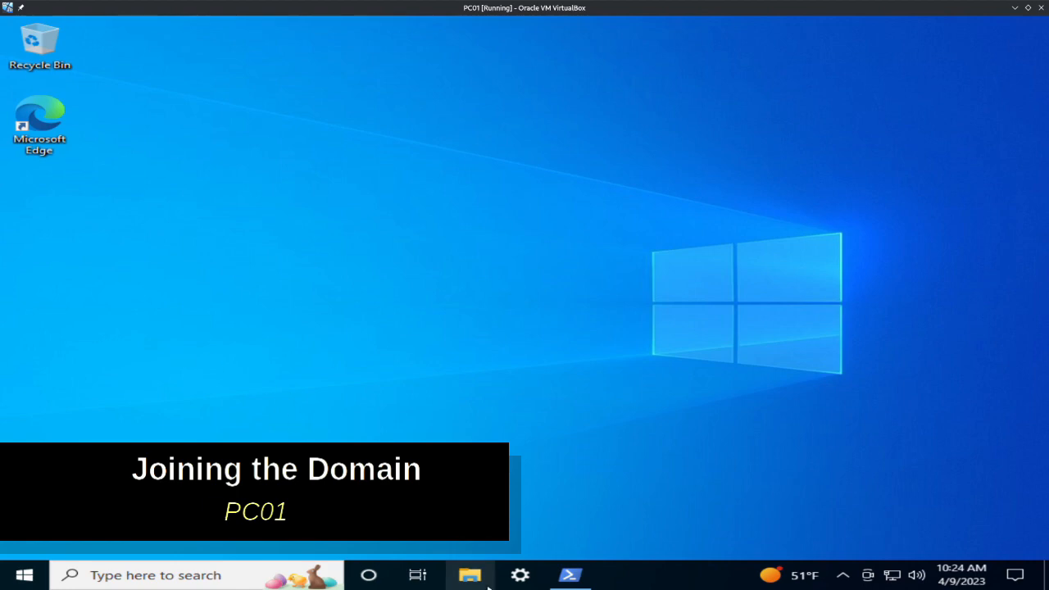
On PC01, open This PC's properties, go to the advanced system settings and open the computer name and domain change settings.
{"action": "left_click", "coordinate": [470, 577]}
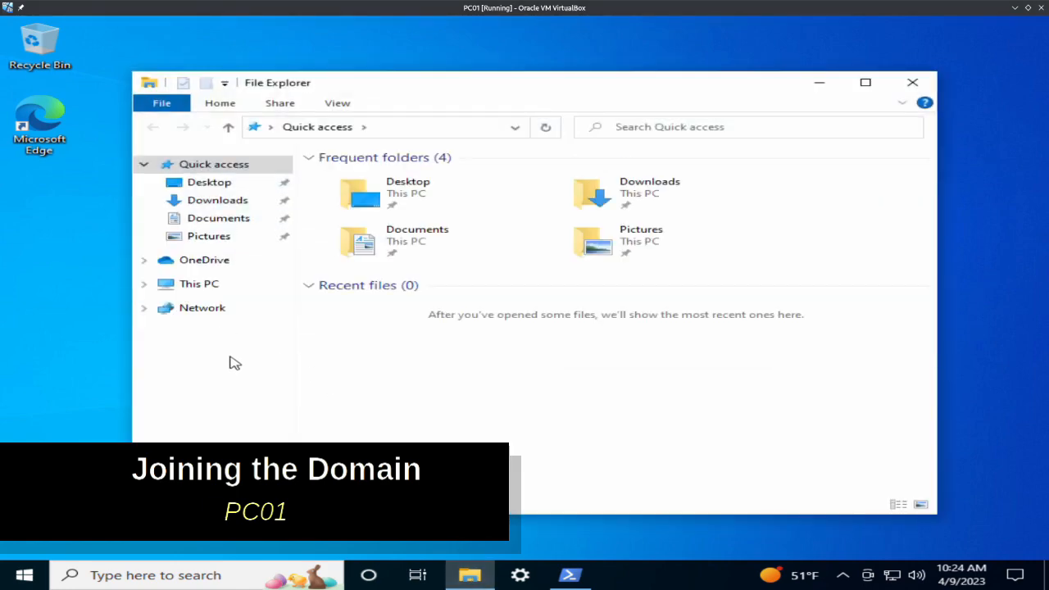
{"action": "right_click", "coordinate": [205, 284]}
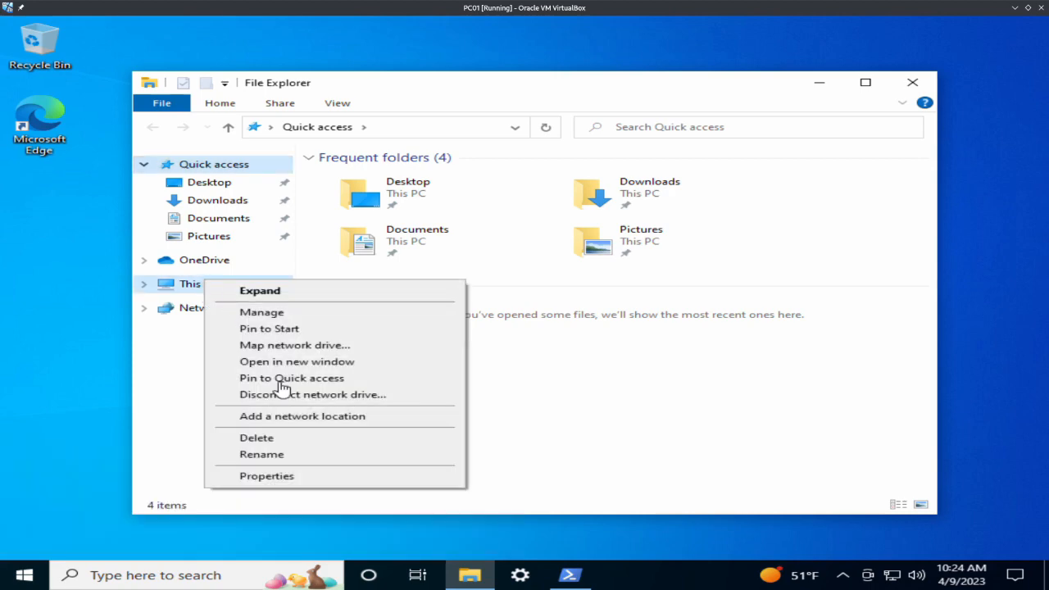
{"action": "left_click", "coordinate": [265, 477]}
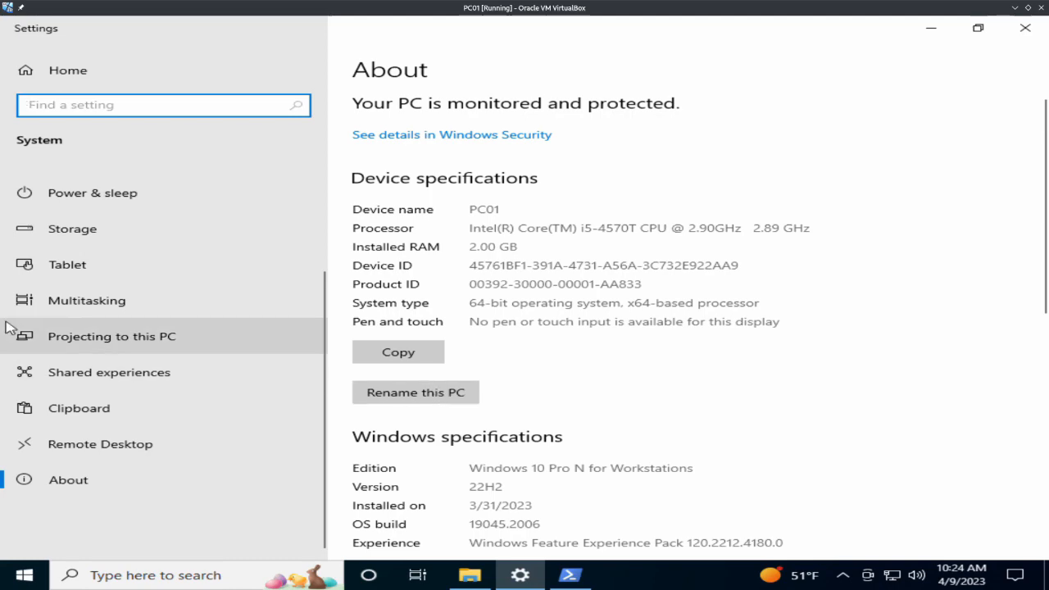
{"action": "scroll", "coordinate": [644, 365], "scroll_direction": "down", "scroll_amount": 3}
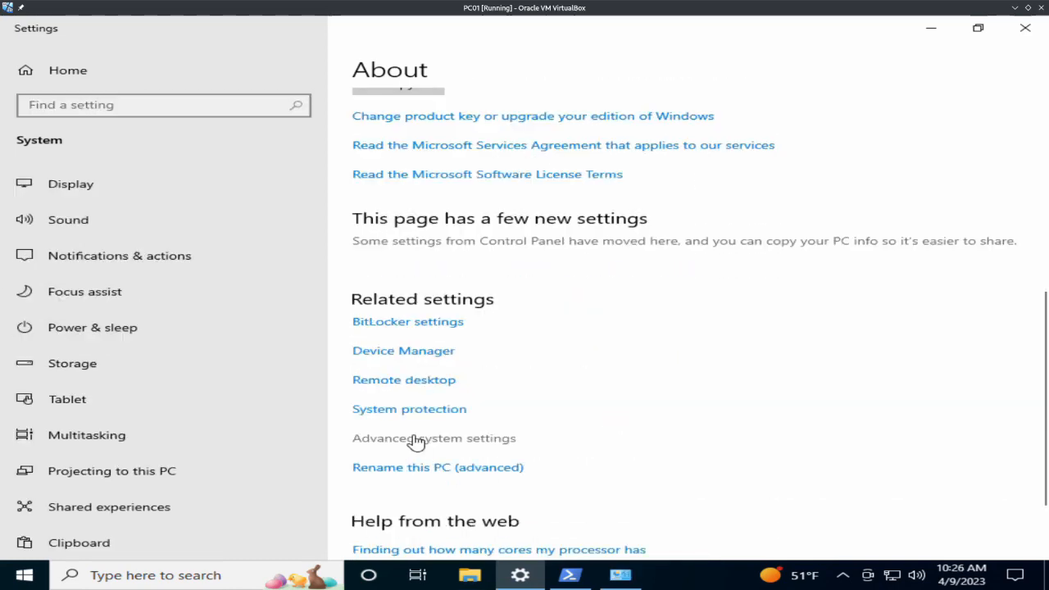
{"action": "left_click", "coordinate": [417, 441]}
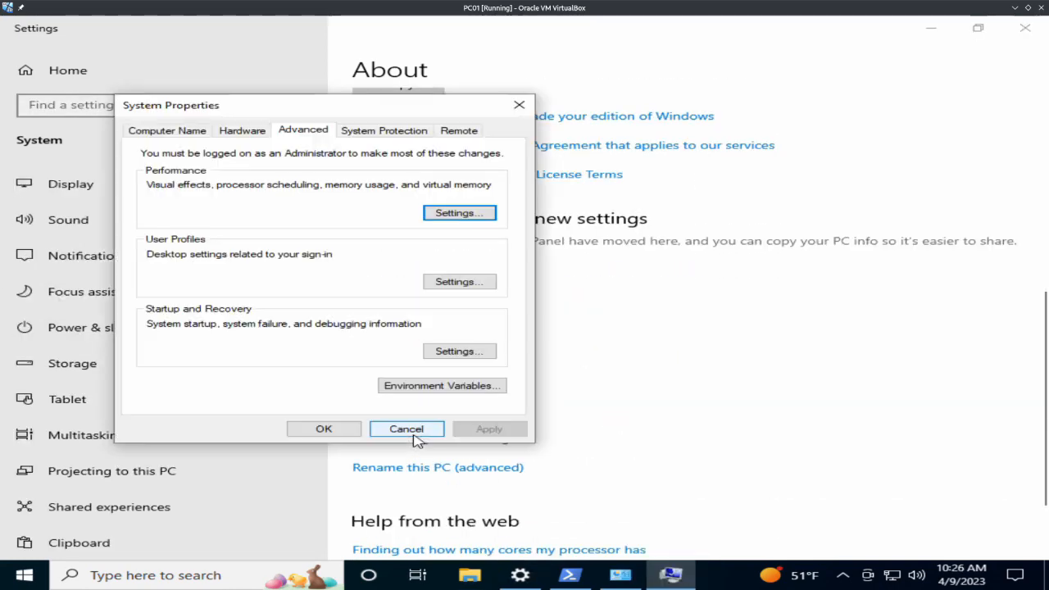
{"action": "left_click", "coordinate": [165, 131]}
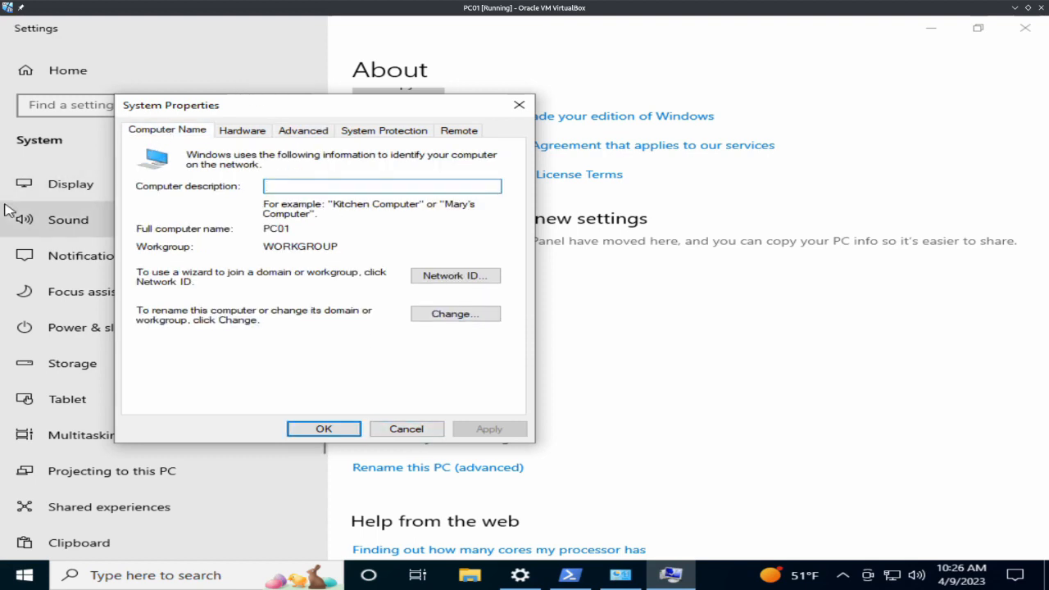
{"action": "left_click", "coordinate": [438, 321]}
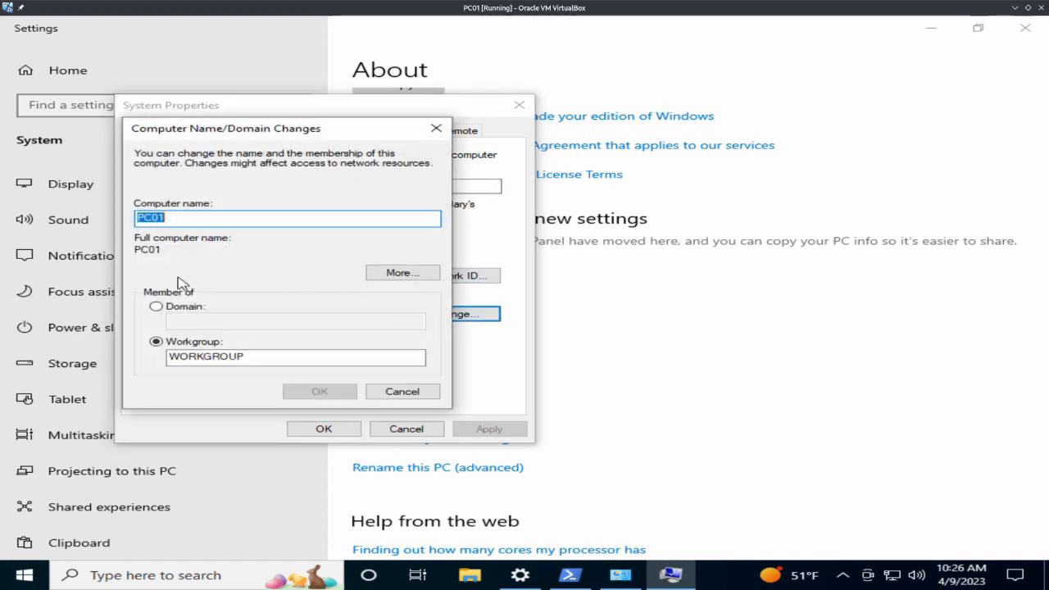
Switch PC01's membership from workgroup to the domain adlab.local and submit the change.
{"action": "left_click", "coordinate": [156, 307]}
{"action": "left_click", "coordinate": [172, 321]}
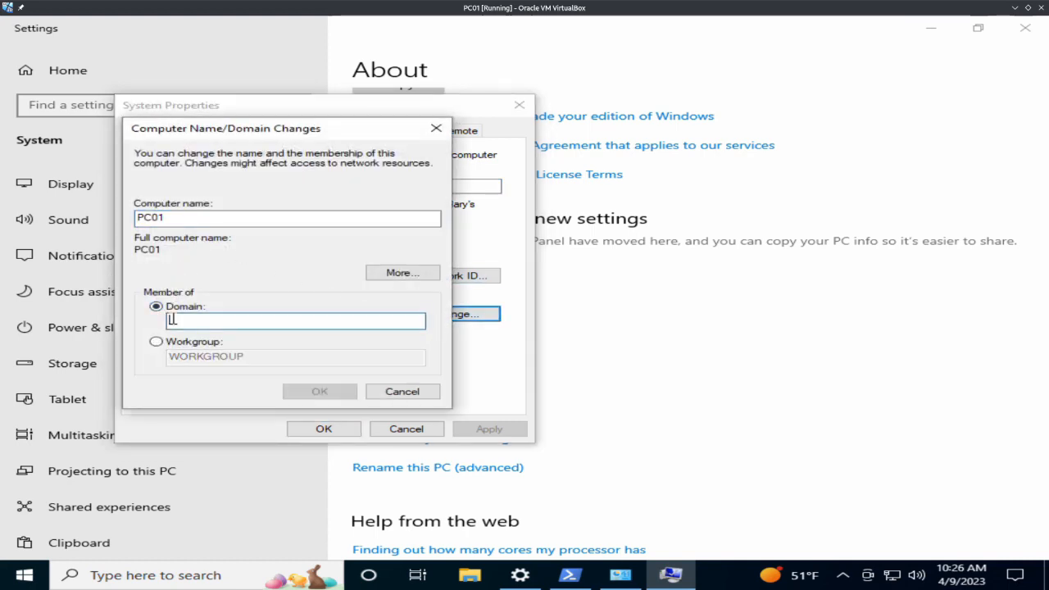
{"action": "type", "text": "adlab.local"}
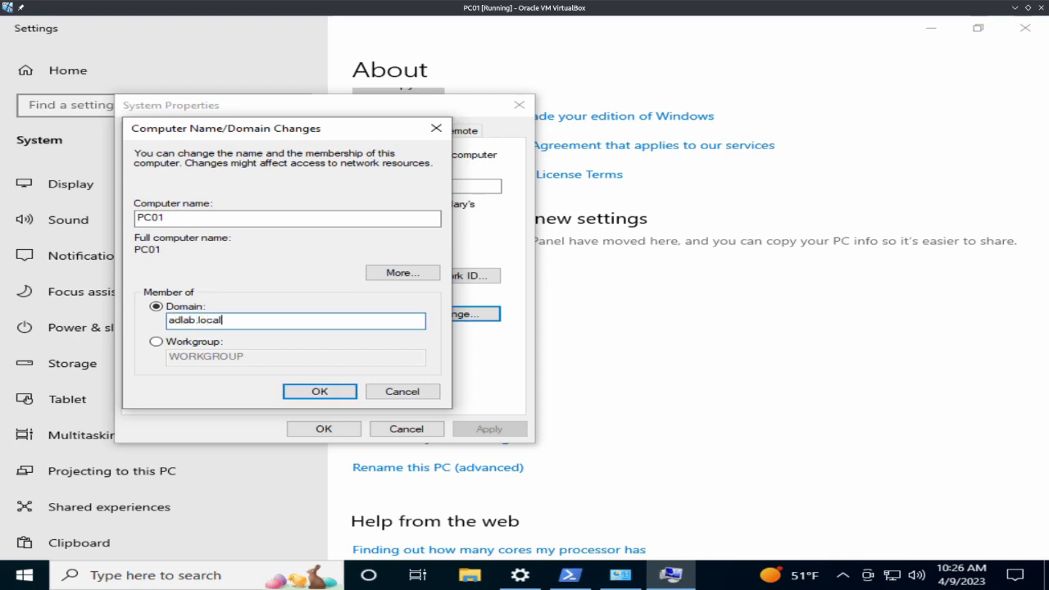
{"action": "left_click", "coordinate": [321, 393]}
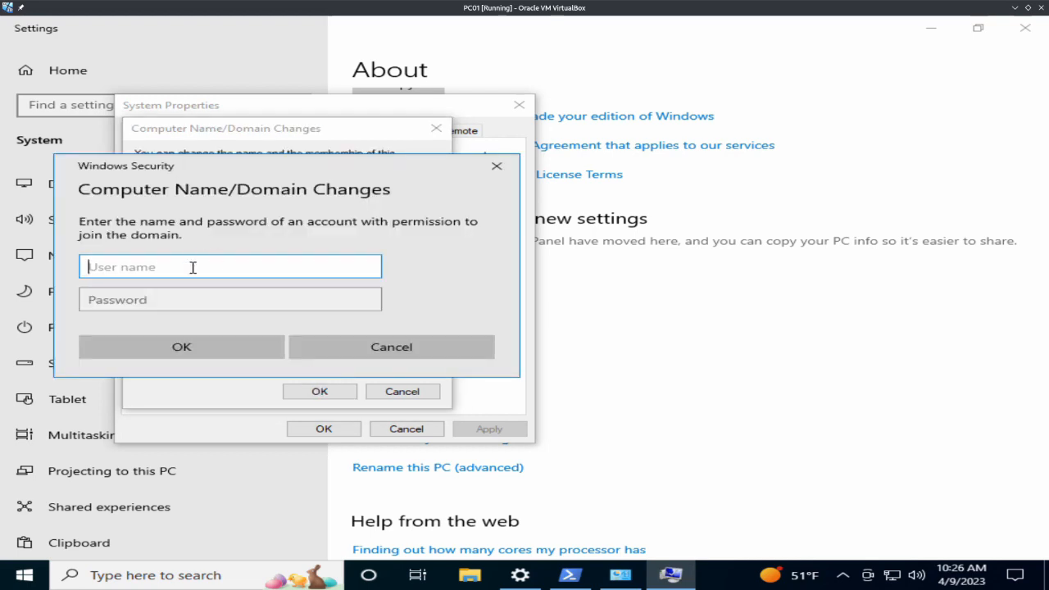
Authorize the domain join with the domain user's logon name and account password.
{"action": "type", "text": "jdoe@adlab.local"}
{"action": "left_click", "coordinate": [173, 305]}
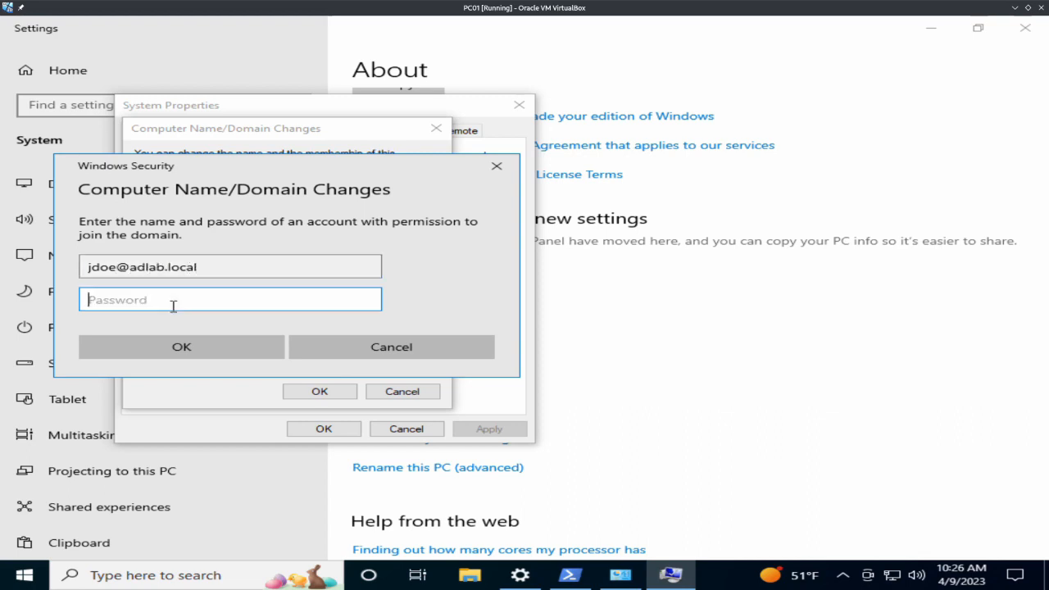
{"action": "type", "text": "••"}
{"action": "left_click", "coordinate": [223, 354]}
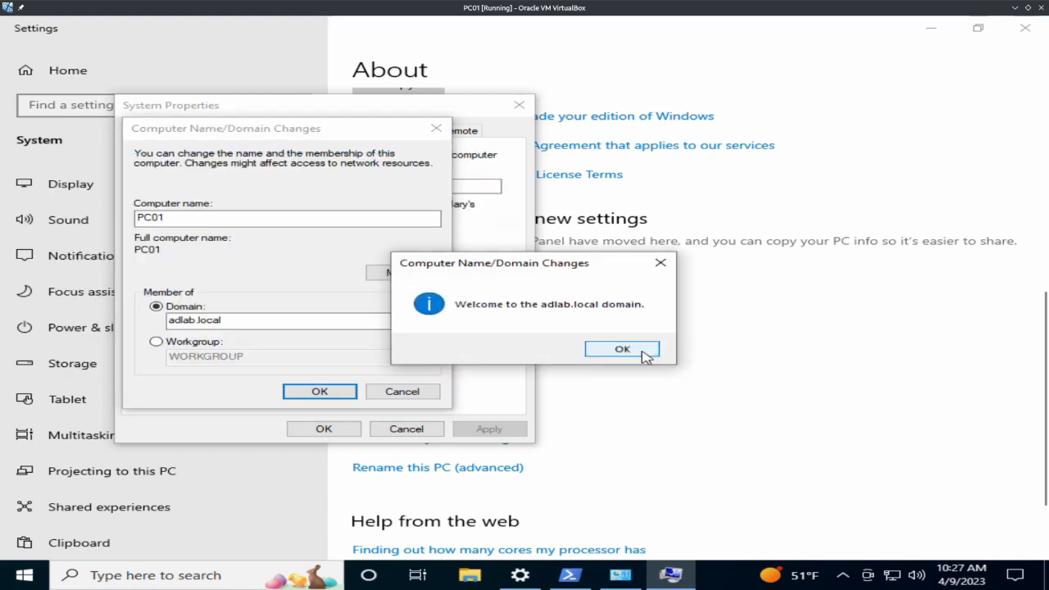
Acknowledge the domain join messages, close System Properties and restart PC01 immediately.
{"action": "left_click", "coordinate": [645, 353]}
{"action": "left_click", "coordinate": [648, 315]}
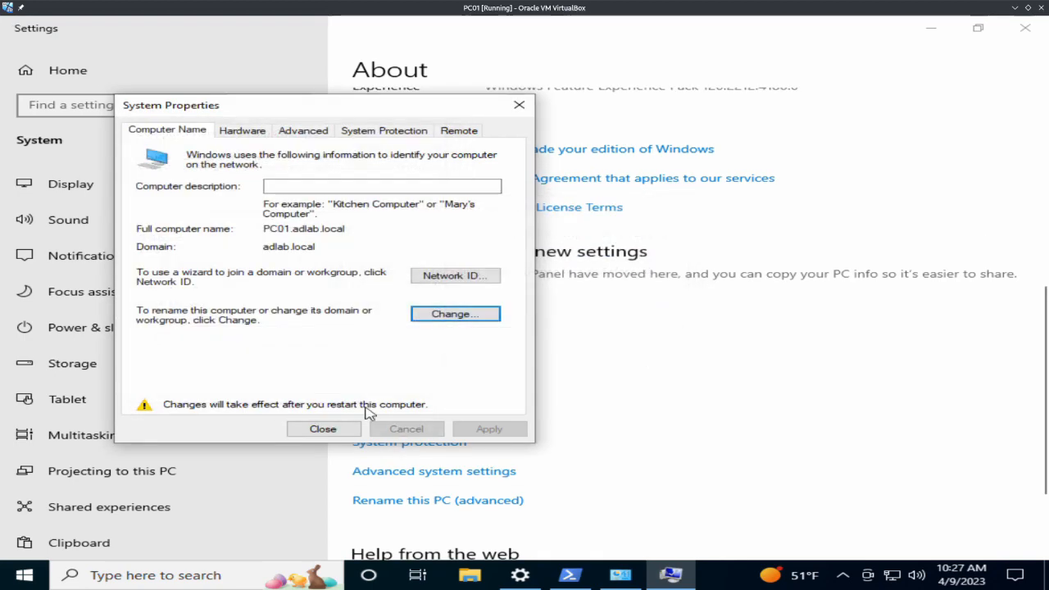
{"action": "left_click", "coordinate": [323, 429]}
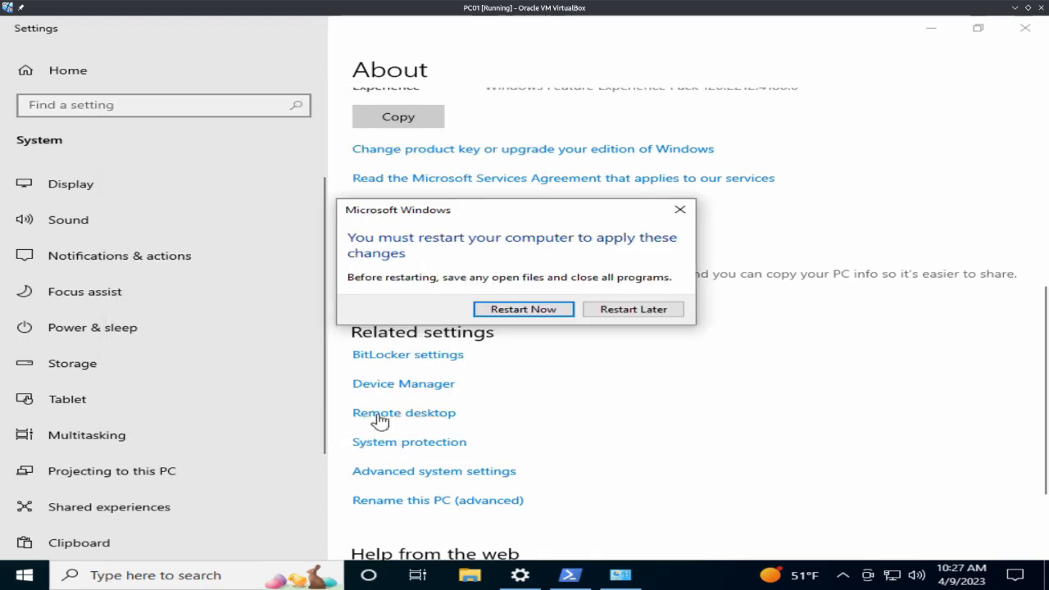
{"action": "left_click", "coordinate": [529, 313]}
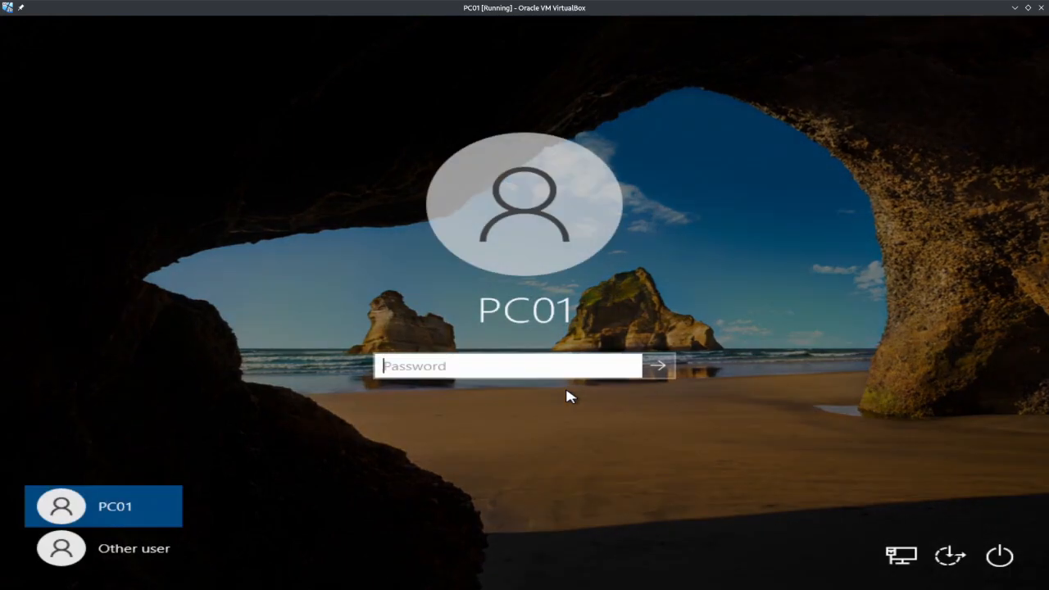
{"action": "left_click", "coordinate": [144, 551]}
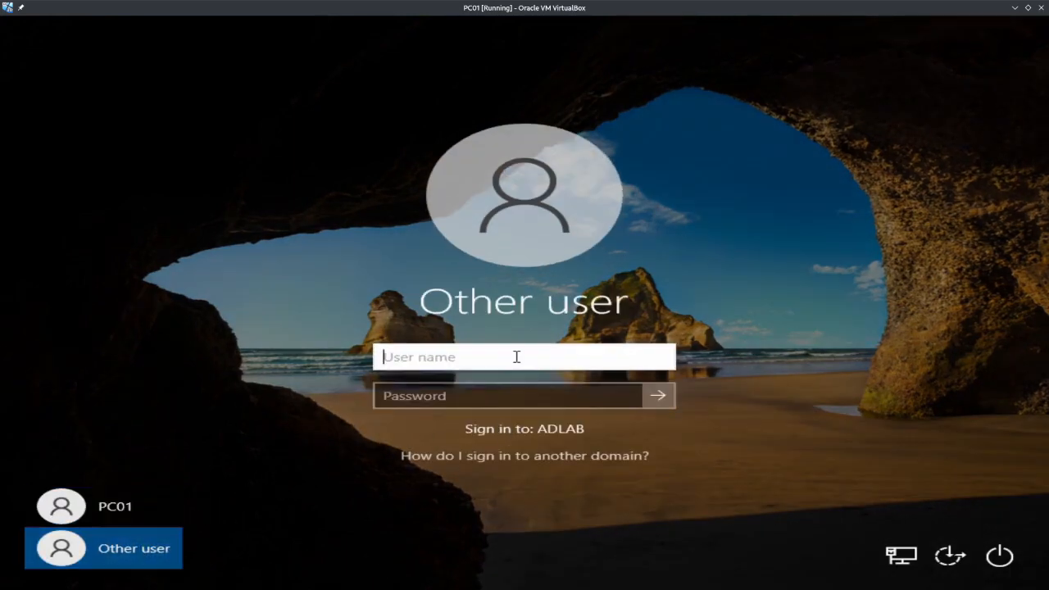
{"action": "type", "text": "jdoe@"}
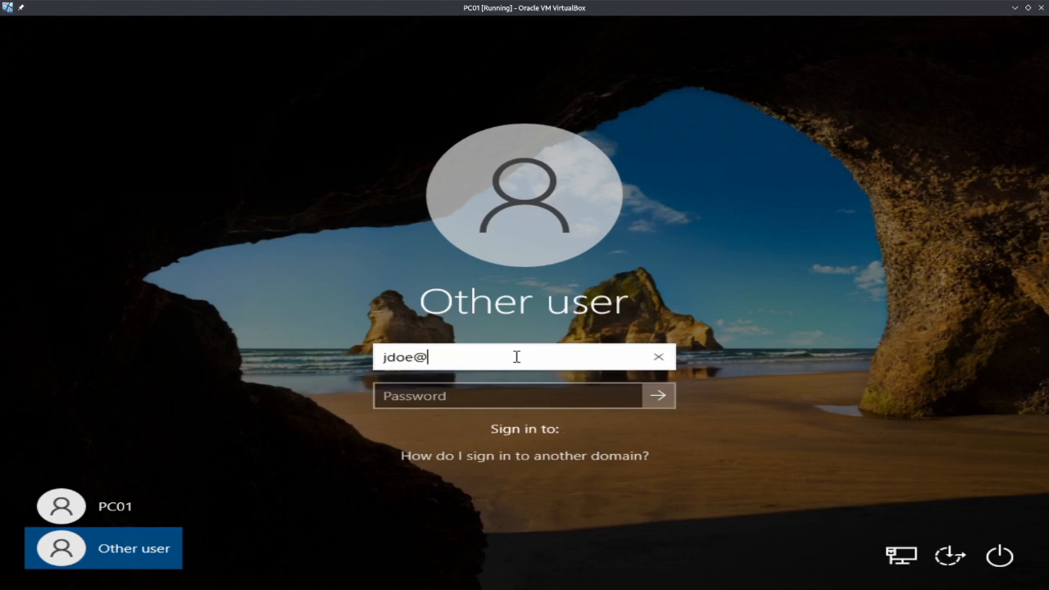
{"action": "type", "text": "adl"}
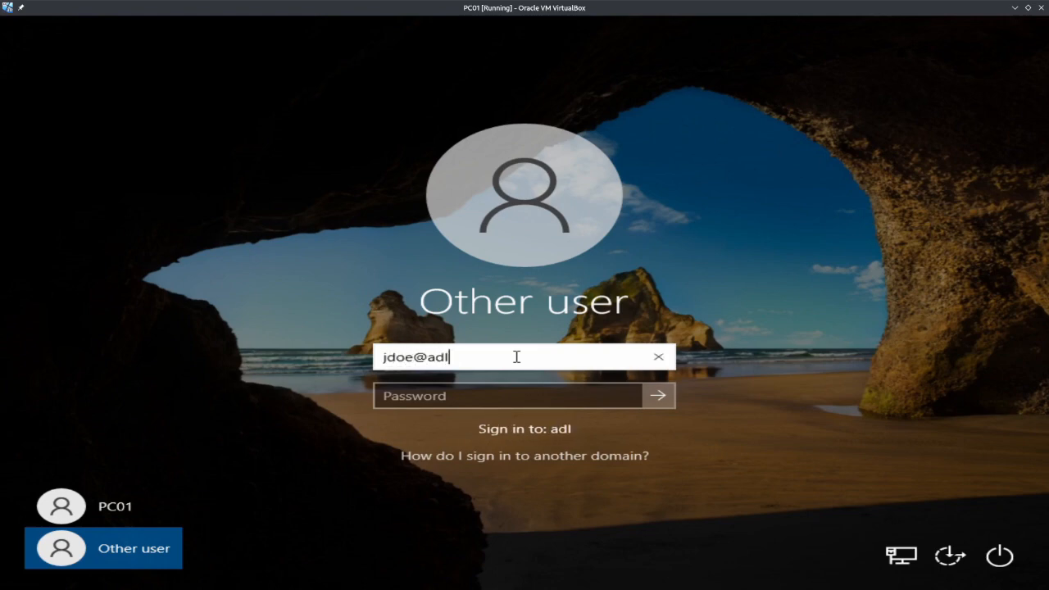
{"action": "type", "text": "ab.local"}
{"action": "left_click", "coordinate": [532, 398]}
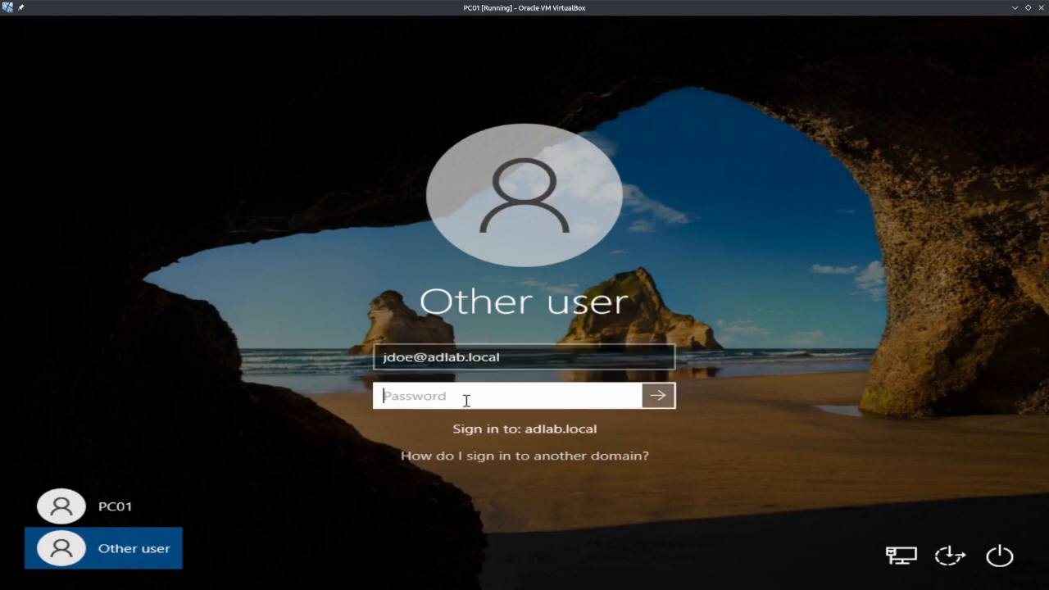
{"action": "type", "text": "****"}
{"action": "left_click", "coordinate": [661, 396]}
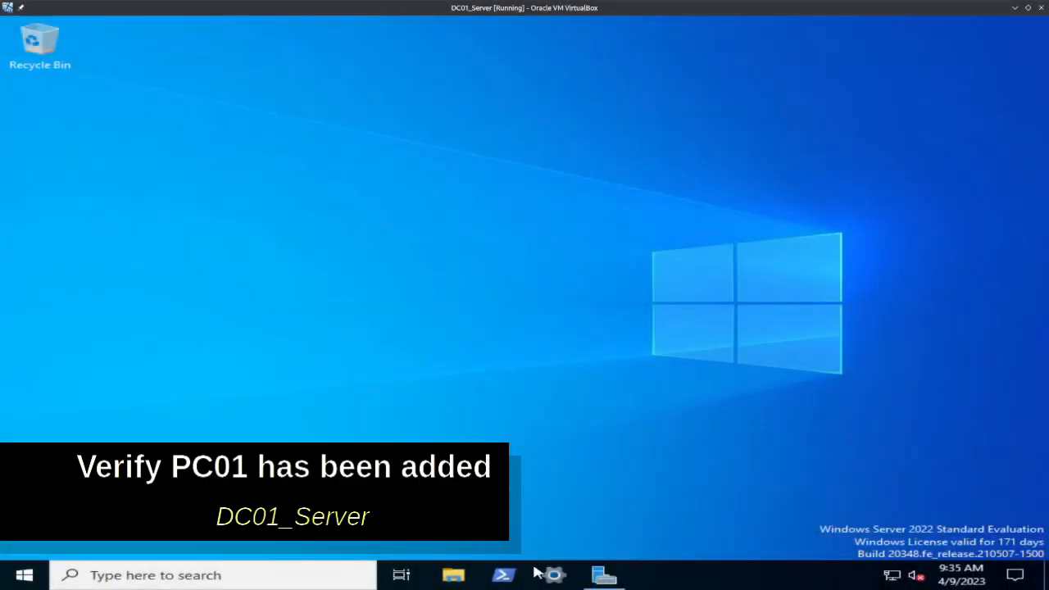
On DC01_Server, open Active Directory Users and Computers from Server Manager and check the adlab.local domain for the new user.
{"action": "left_click", "coordinate": [604, 576]}
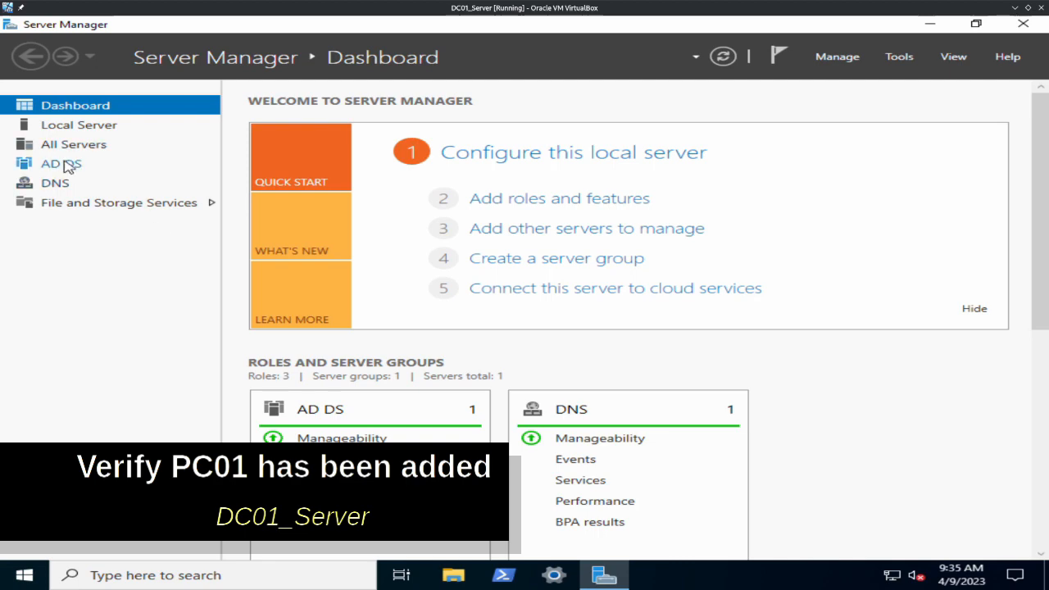
{"action": "left_click", "coordinate": [896, 59]}
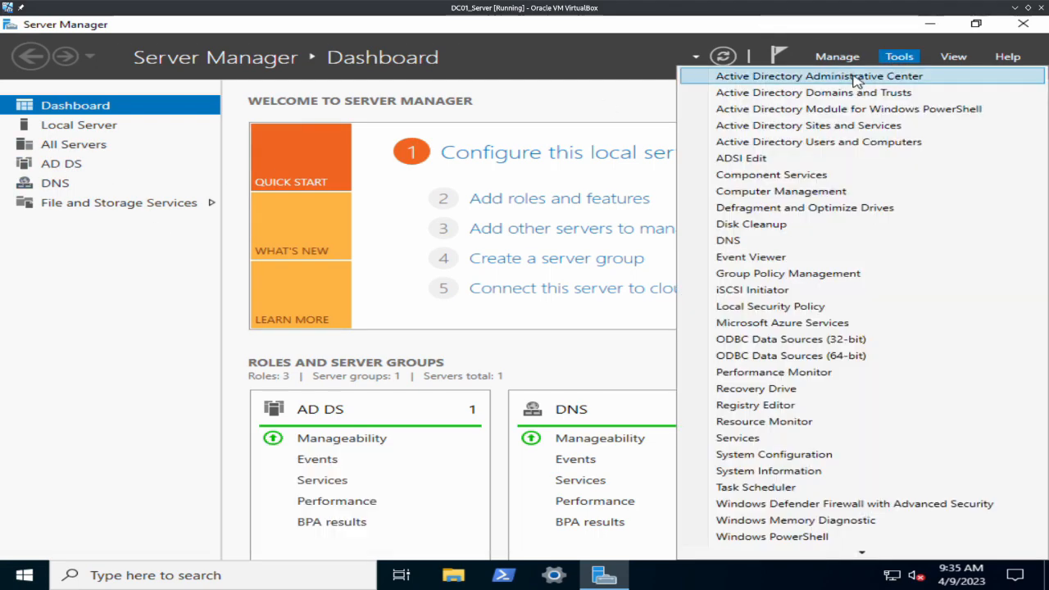
{"action": "left_click", "coordinate": [806, 143]}
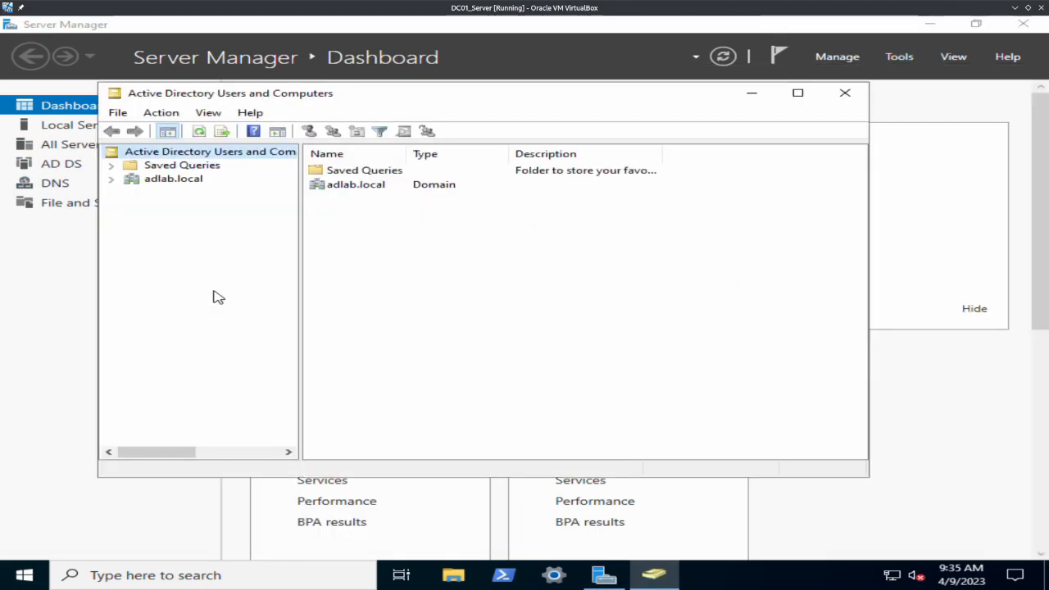
{"action": "left_click", "coordinate": [112, 179]}
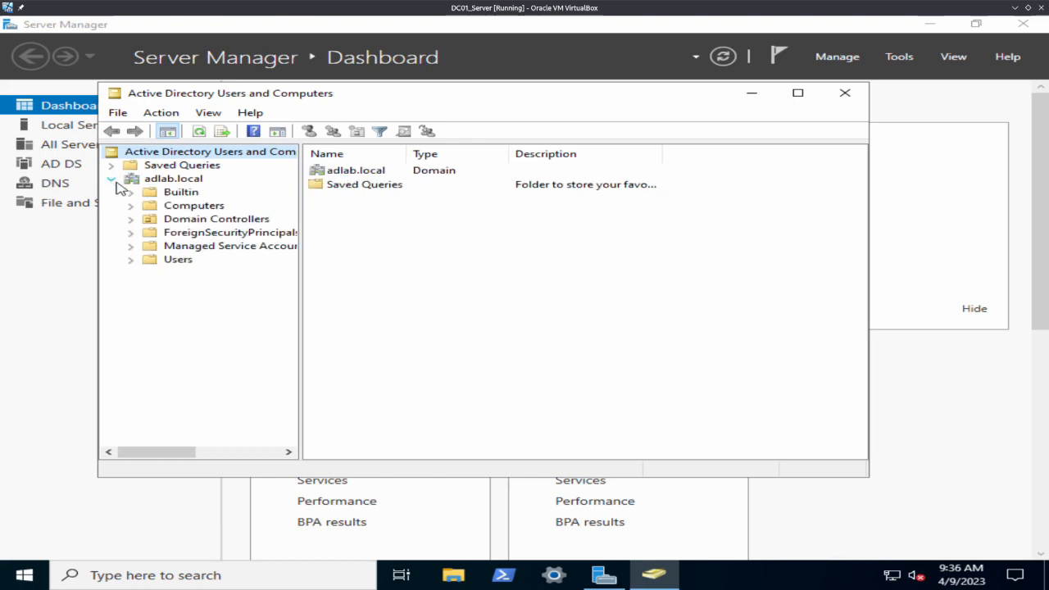
{"action": "left_click", "coordinate": [171, 178]}
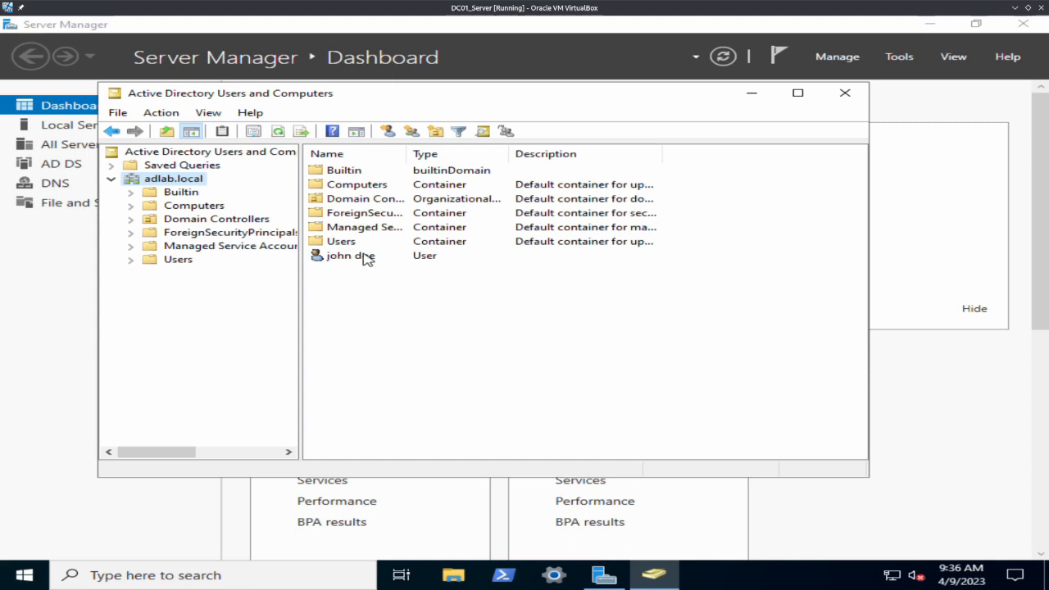
{"action": "left_click", "coordinate": [364, 258]}
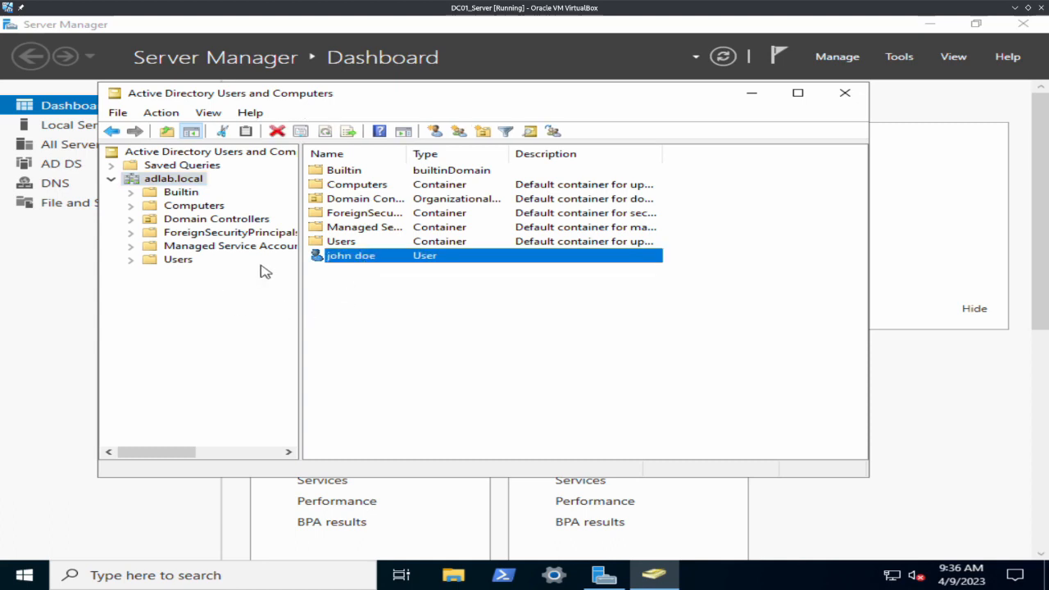
Check the Computers container of adlab.local for PC01, then close Active Directory Users and Computers and Server Manager.
{"action": "left_click", "coordinate": [193, 206]}
{"action": "left_click", "coordinate": [332, 172]}
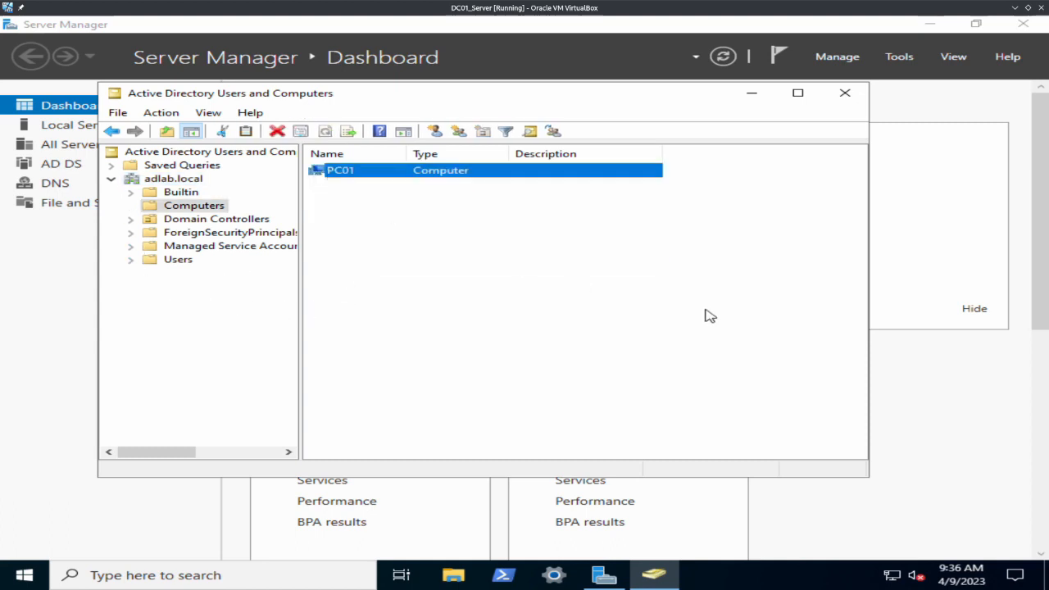
{"action": "left_click", "coordinate": [844, 93]}
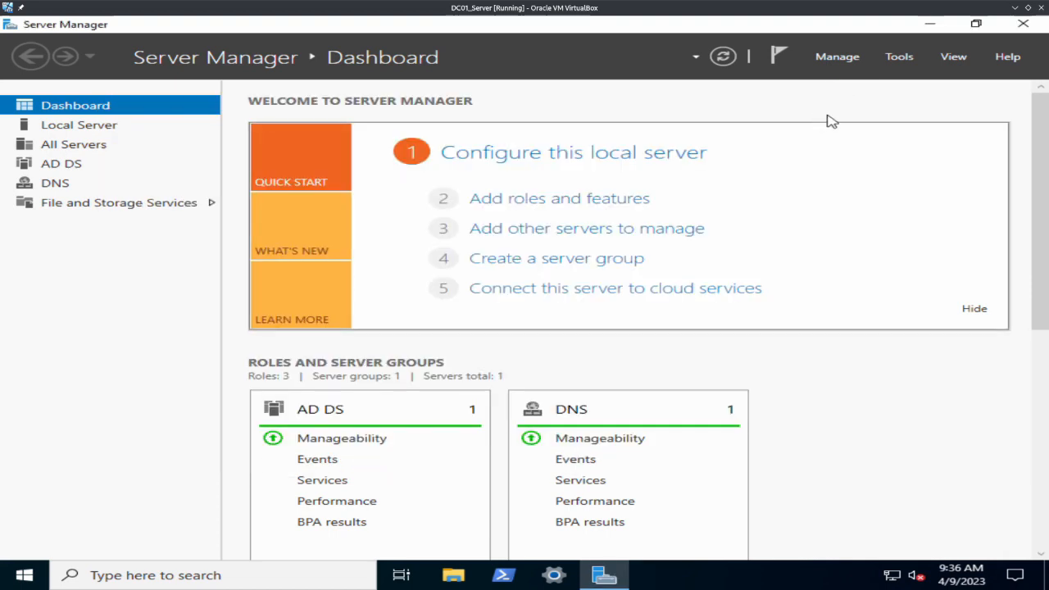
{"action": "left_click", "coordinate": [1042, 25]}
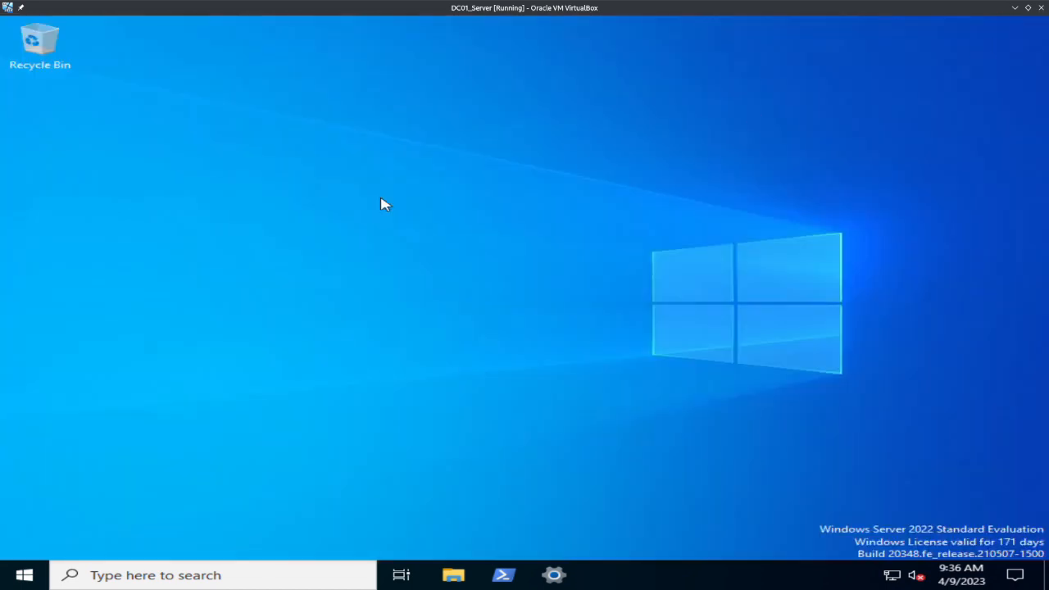